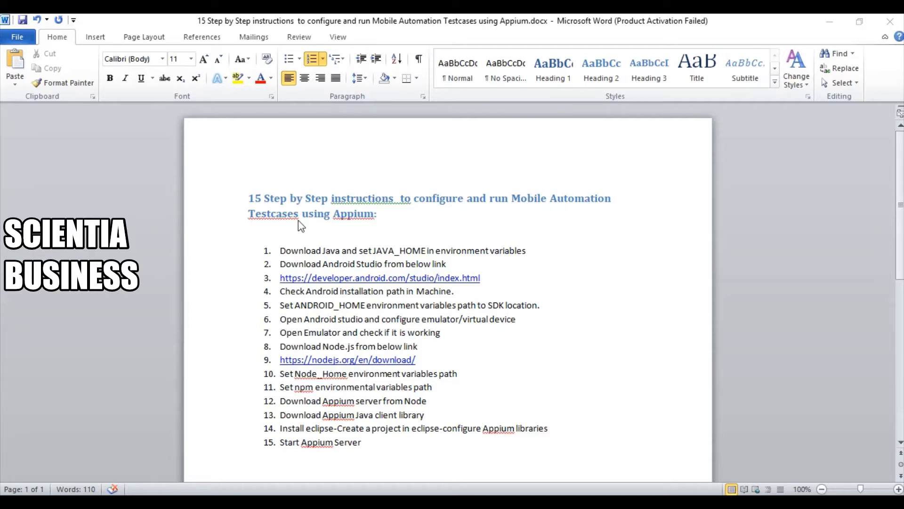
- Switch to the Appium Tutorial folder window in File Explorer
left_click(298, 250)
left_click(343, 501)
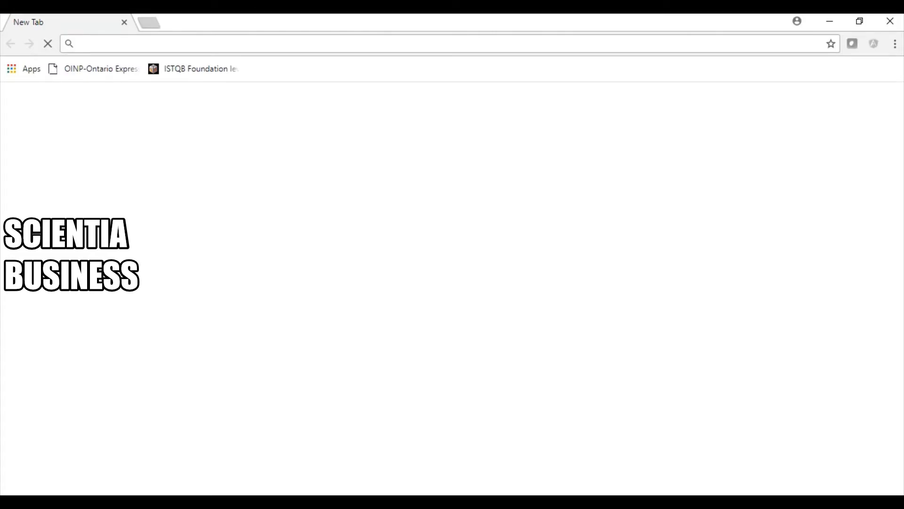
left_click(407, 501)
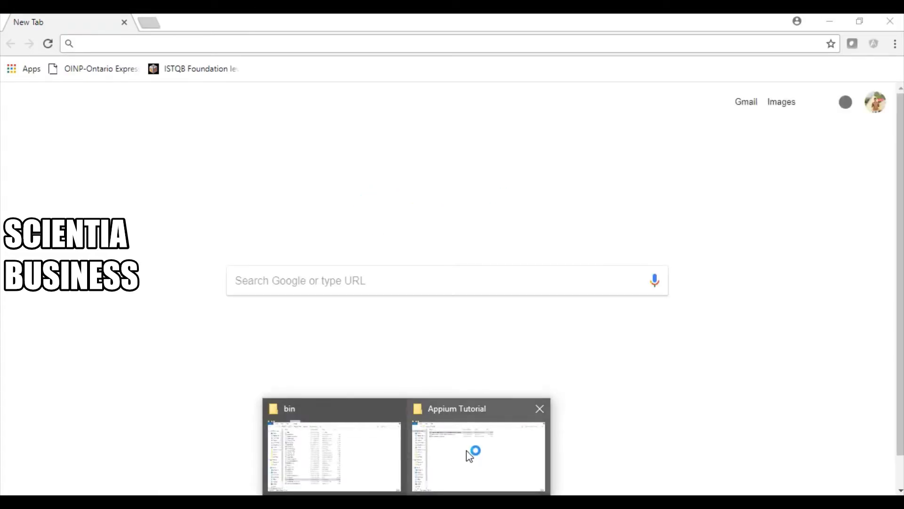
left_click(469, 454)
left_click(273, 255)
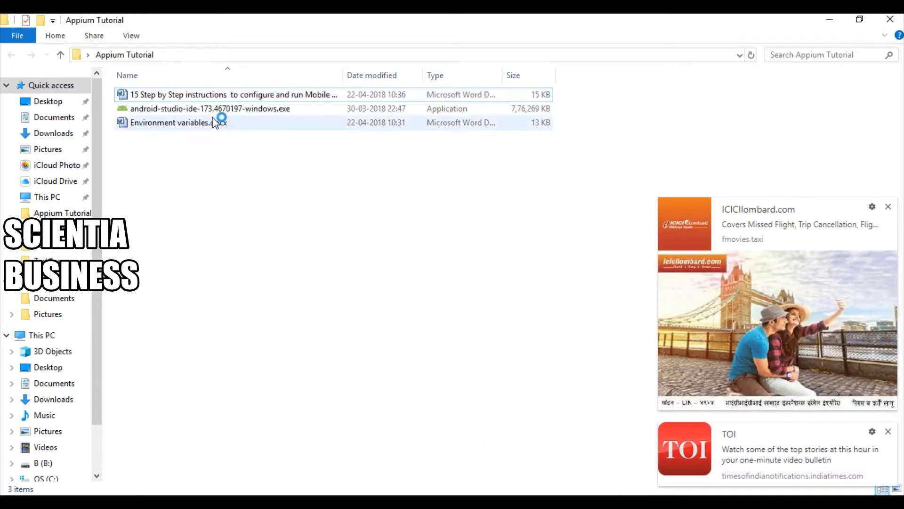
- Dismiss the desktop notifications and point out the android-studio-ide-173.4670197-windows.exe installer in the folder
left_click(889, 207)
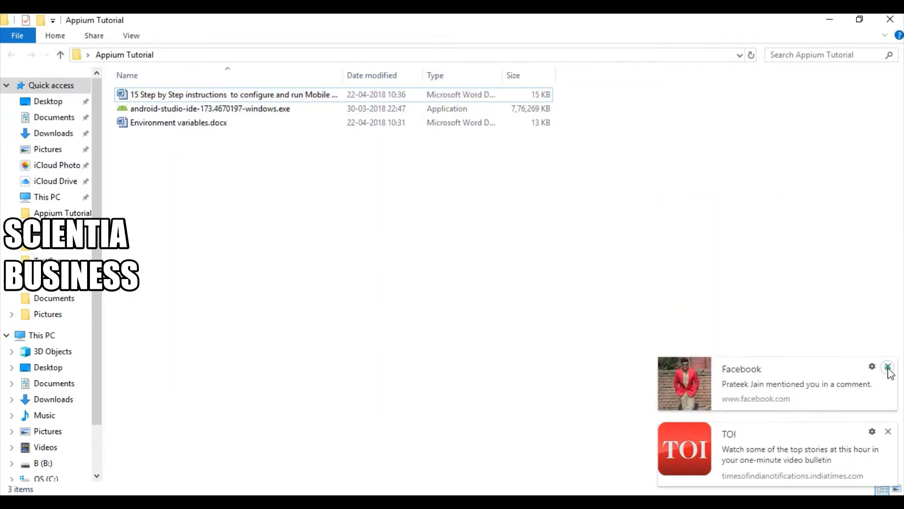
left_click(889, 370)
left_click(889, 432)
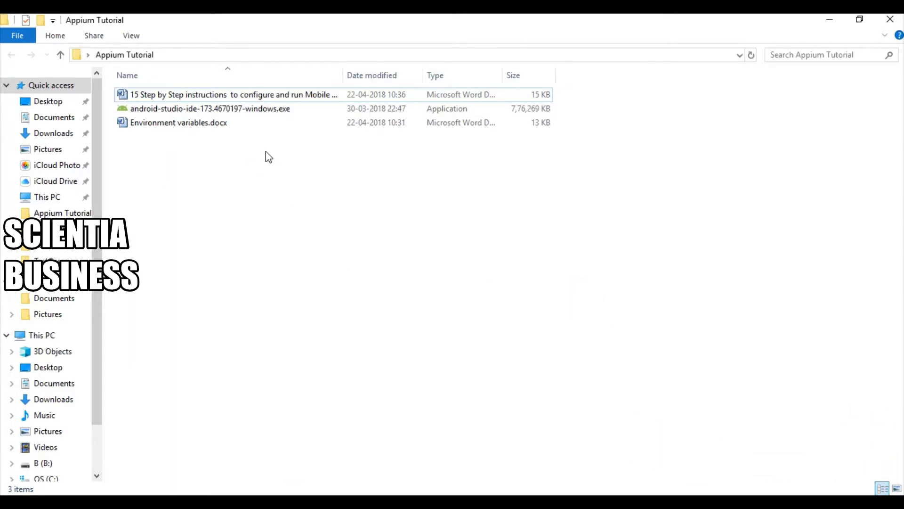
left_click(236, 116)
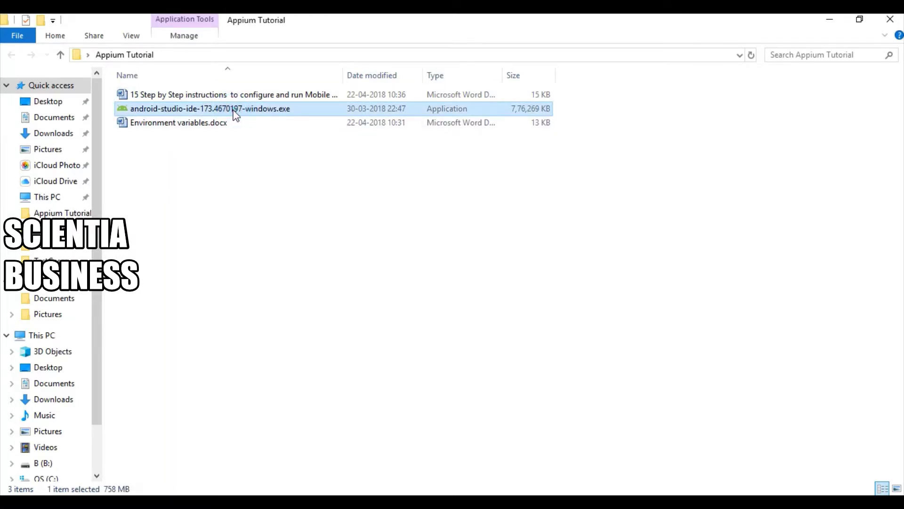
left_click(320, 315)
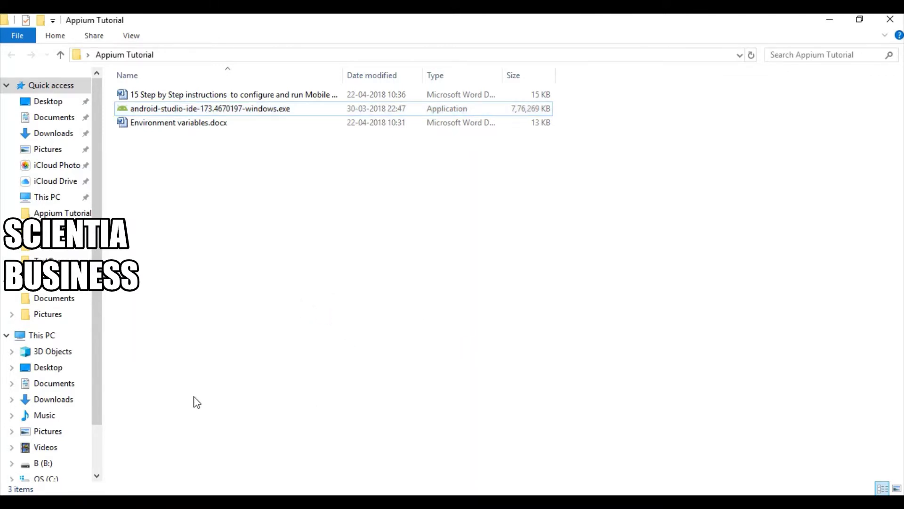
- Browse to C:\Program Files\Android\Android Studio\bin and select studio64.exe
left_click(41, 336)
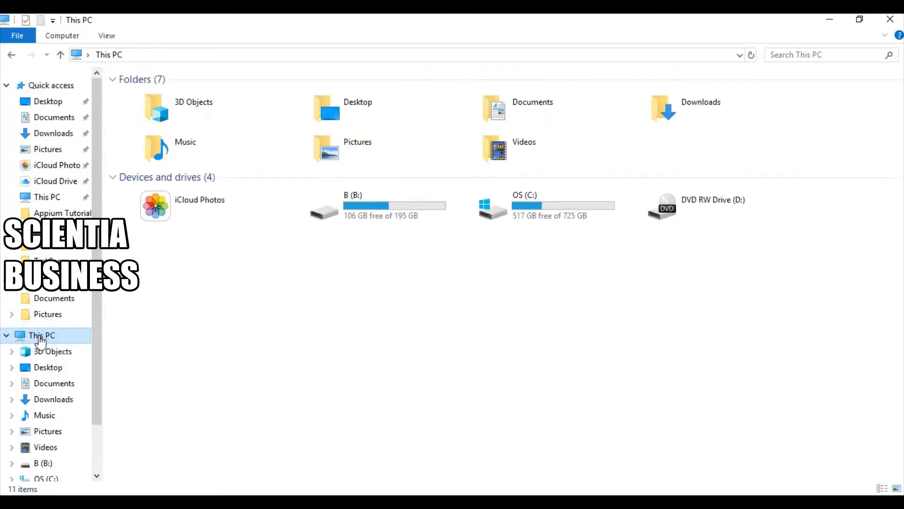
double_click(554, 224)
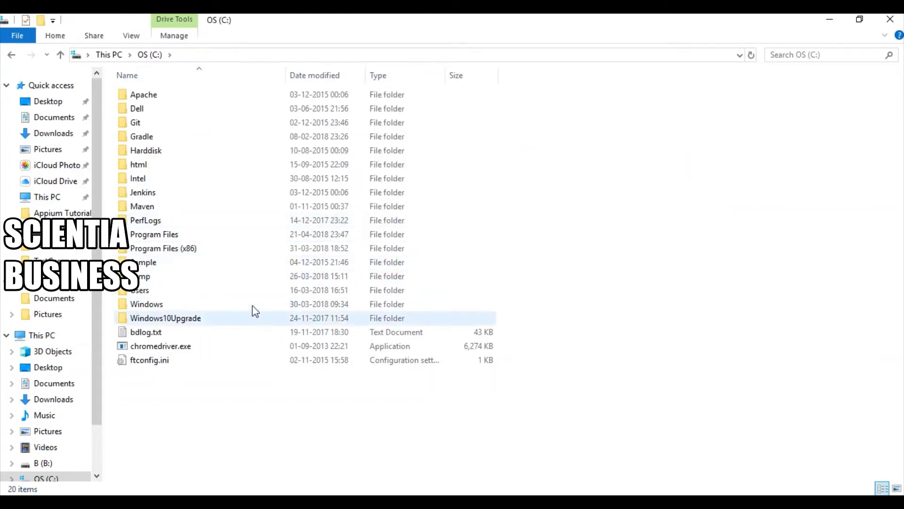
left_click_drag(188, 236, 191, 254)
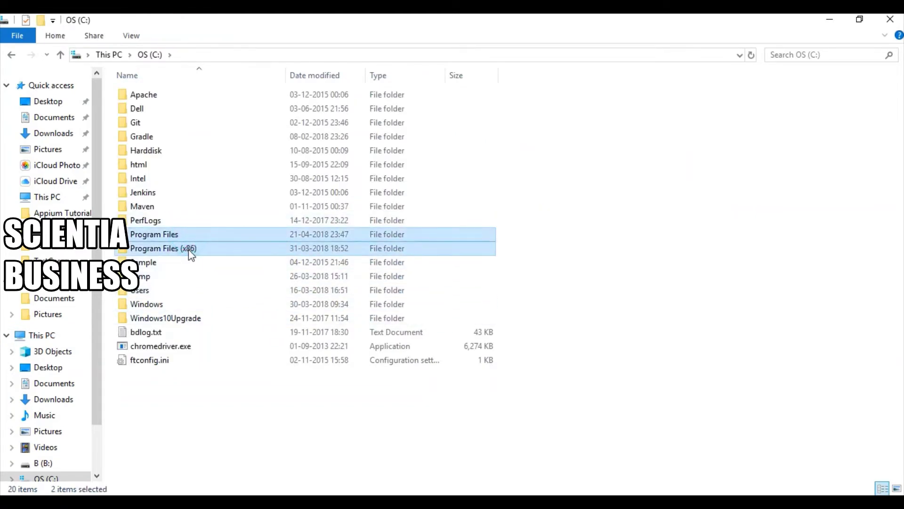
double_click(166, 234)
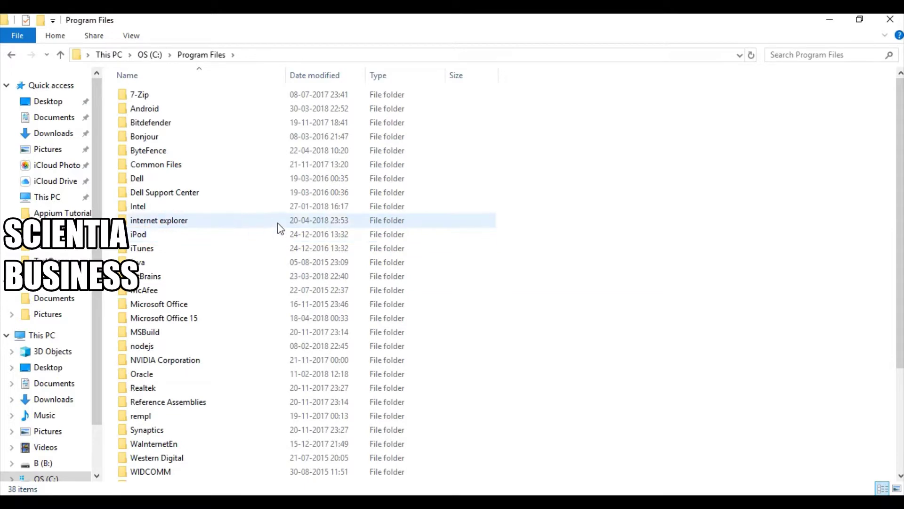
double_click(163, 109)
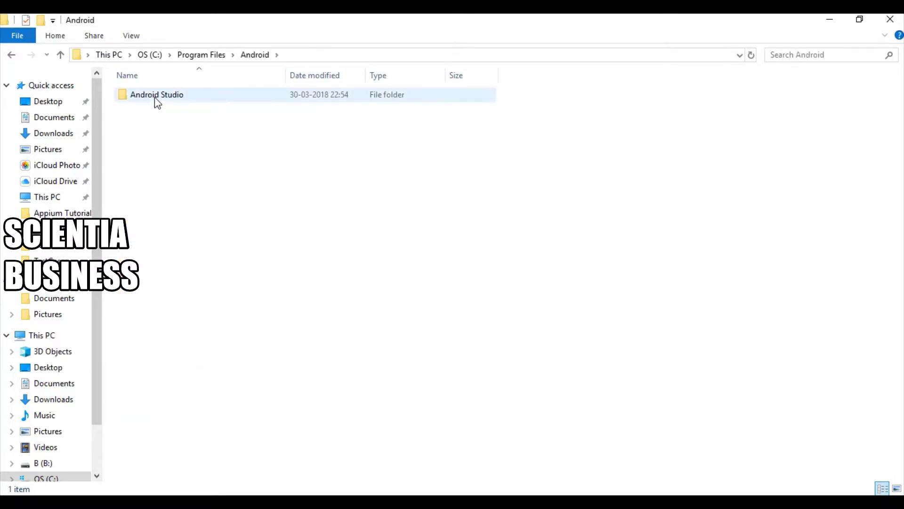
double_click(154, 97)
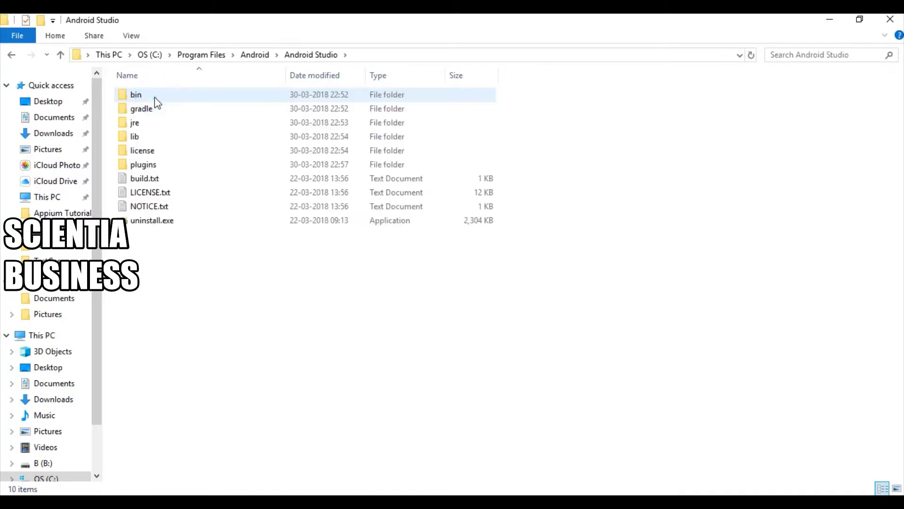
double_click(154, 97)
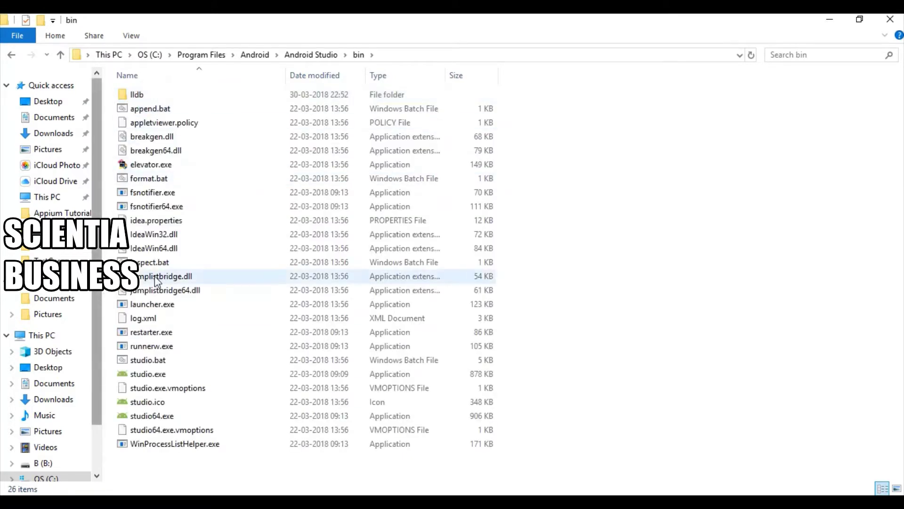
left_click(157, 416)
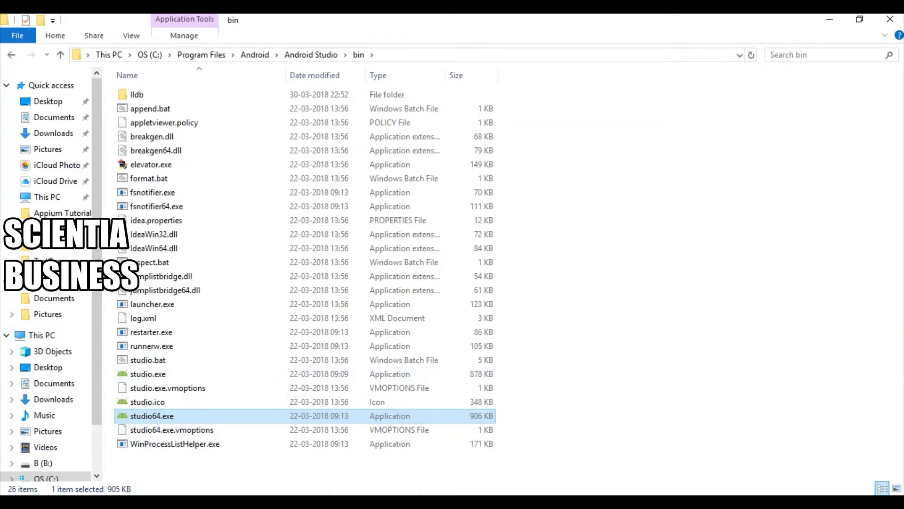
- Restart Android Studio by exiting the running instance and launching studio64.exe, and dismiss the Tip of the Day
right_click(505, 501)
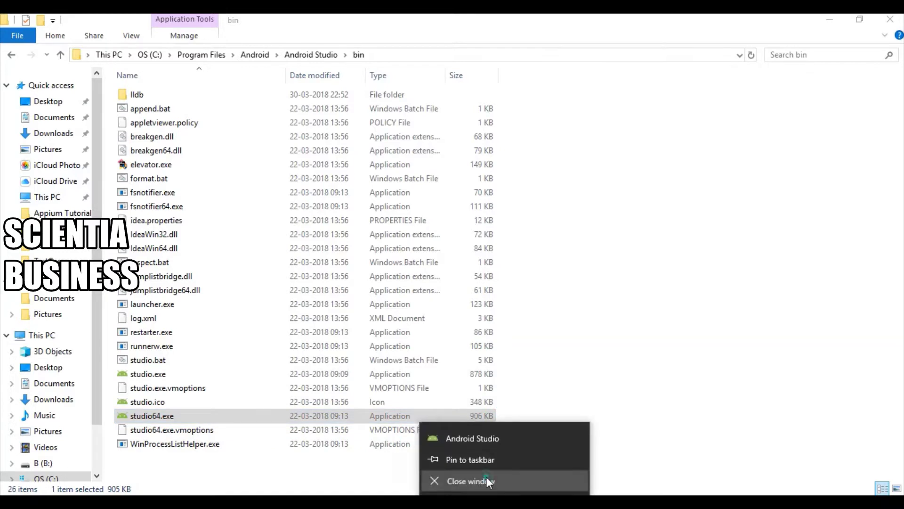
left_click(488, 481)
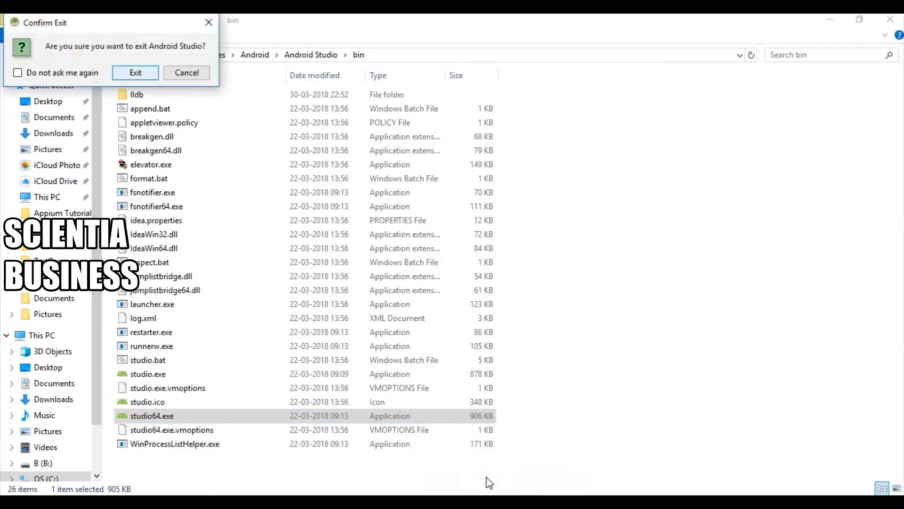
left_click(151, 72)
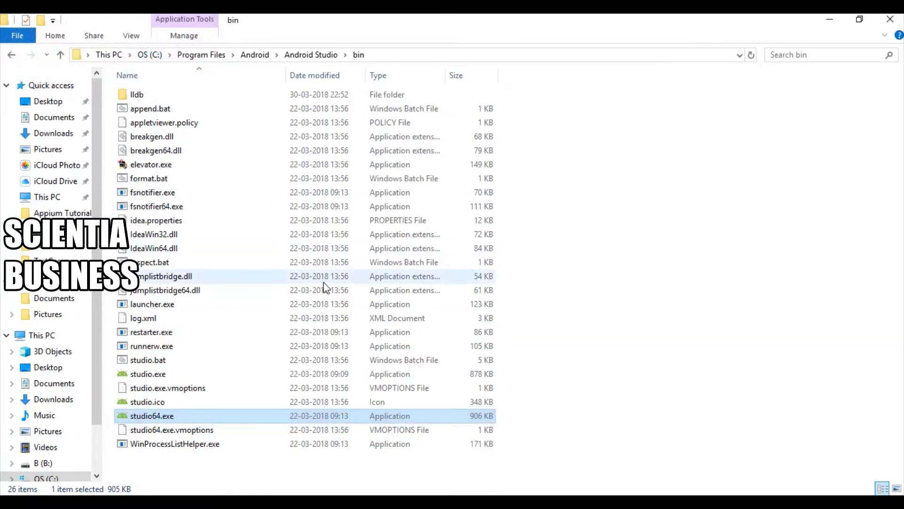
double_click(162, 415)
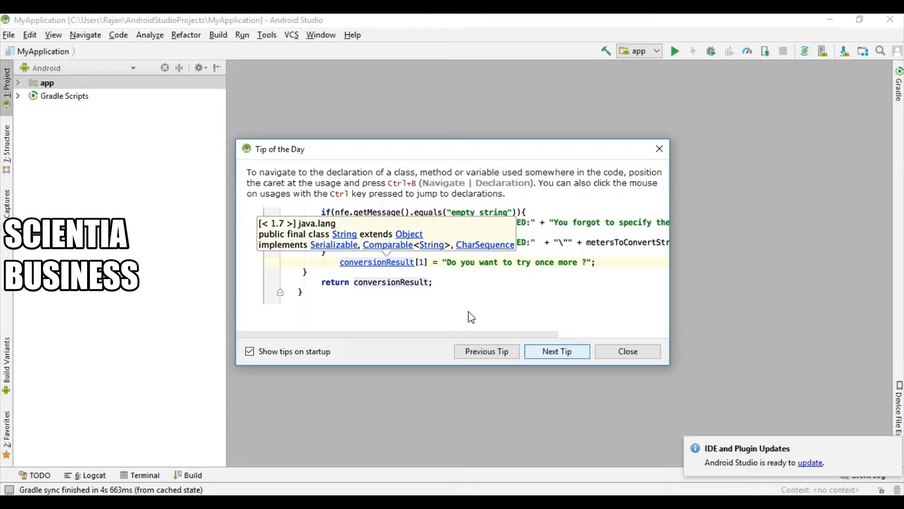
left_click(612, 352)
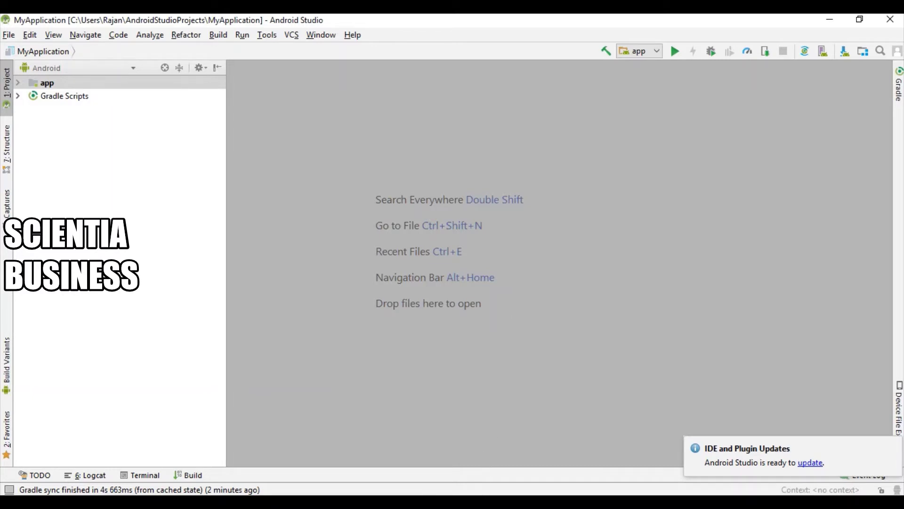
- Switch to the 15-step Appium instructions document in Word, review the Android Studio download item, and minimize Android Studio
left_click(471, 501)
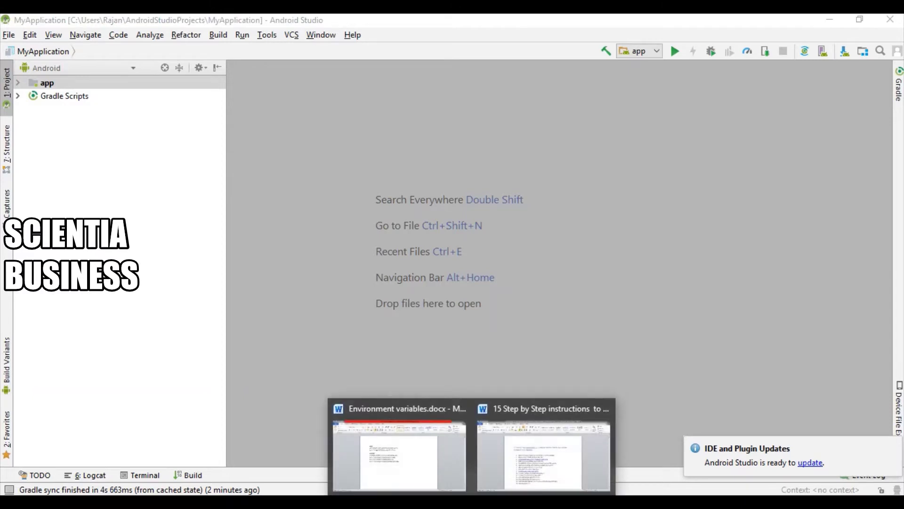
left_click(512, 471)
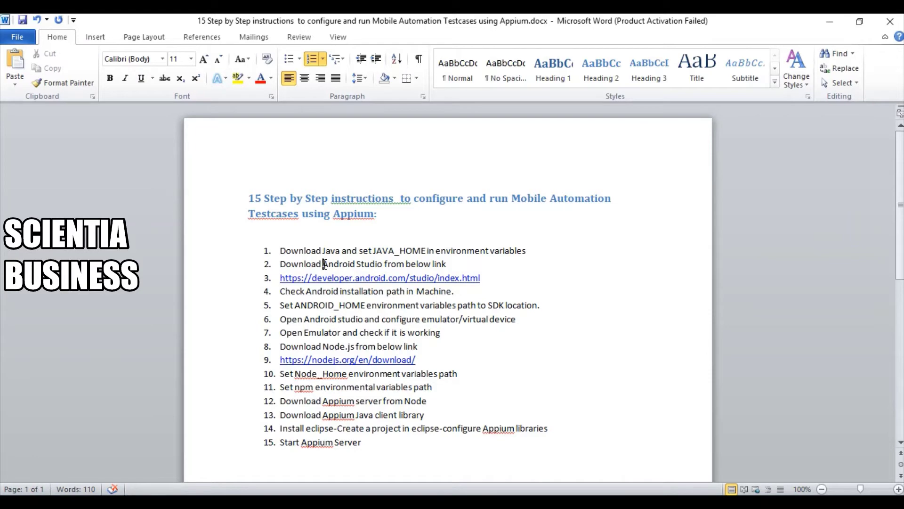
left_click_drag(323, 263, 385, 264)
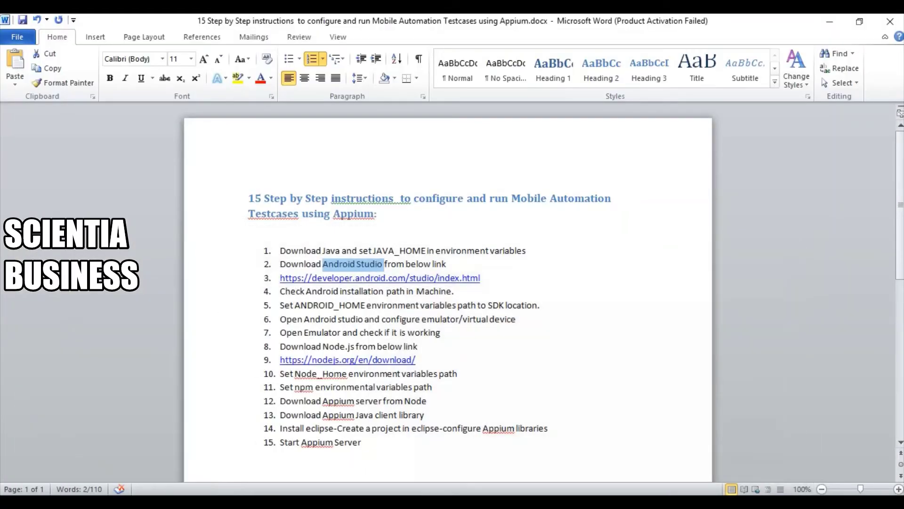
left_click(428, 319)
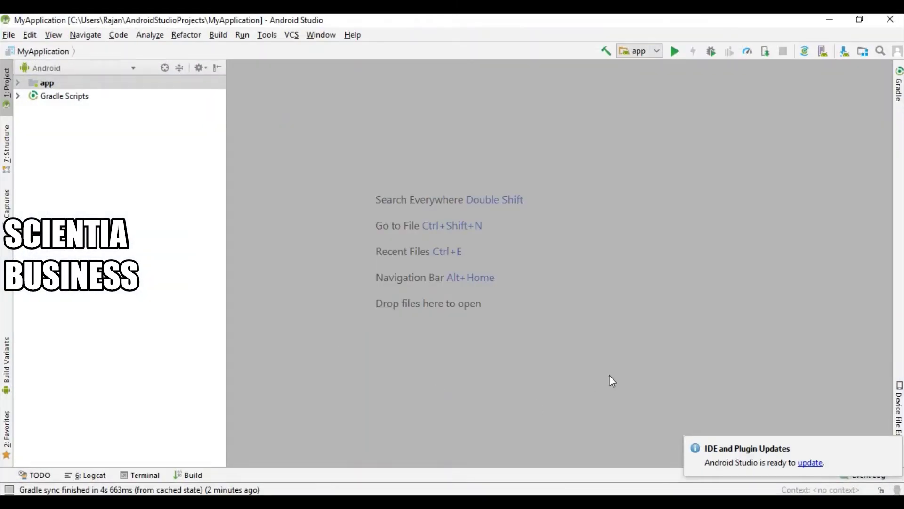
left_click(830, 19)
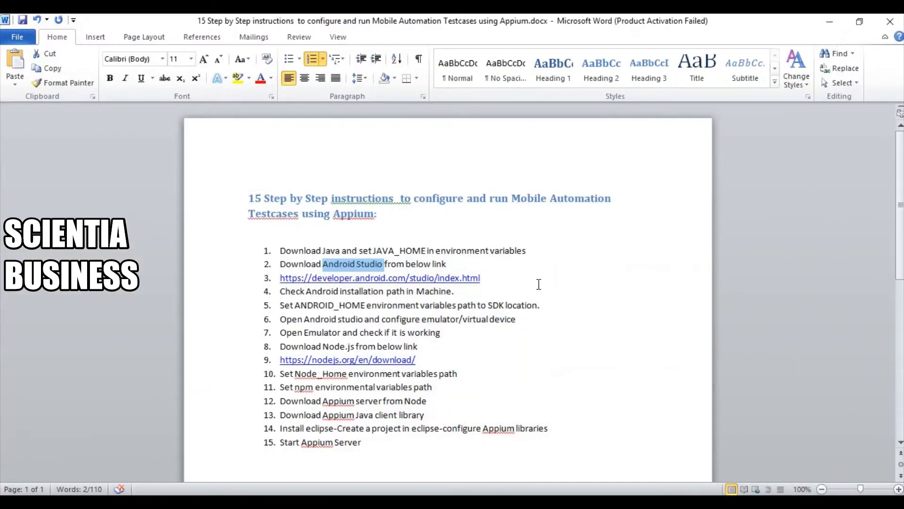
left_click(523, 288)
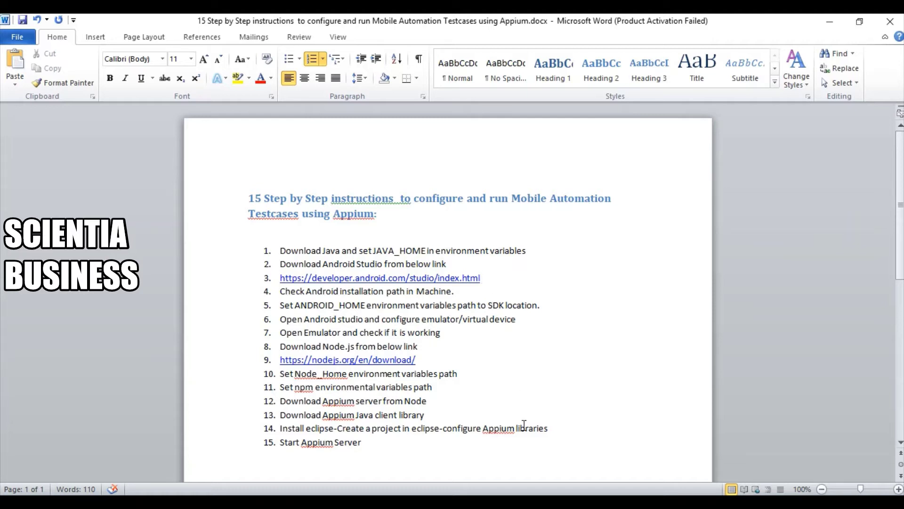
- Open the Appium Tutorial folder from the desktop and select the Android Studio installer
mouse_move(437, 490)
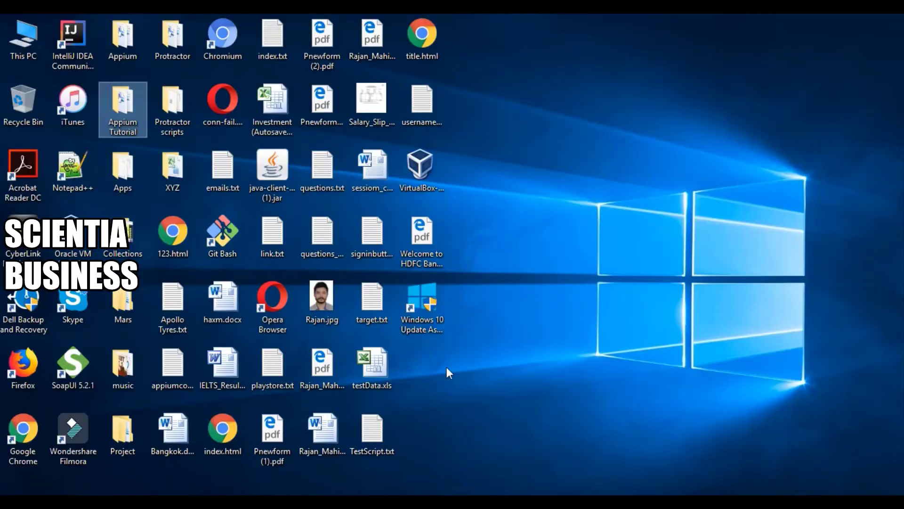
double_click(130, 113)
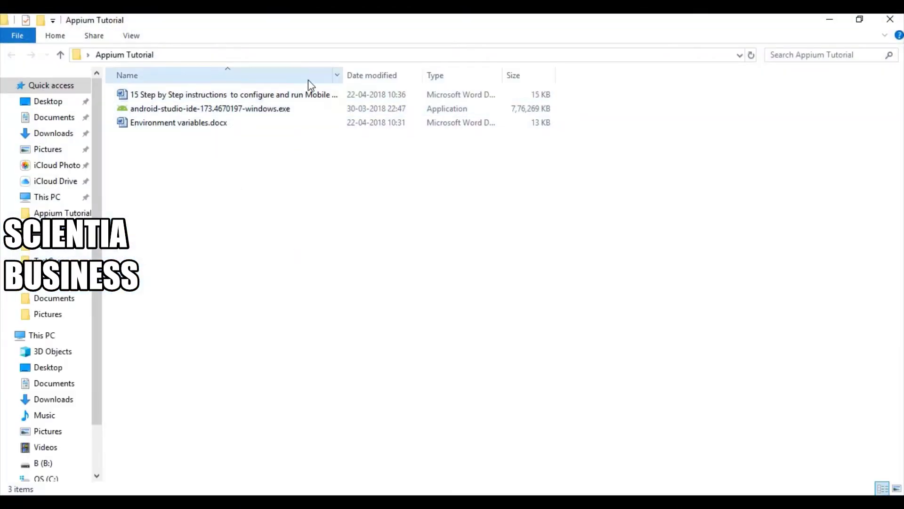
left_click(239, 113)
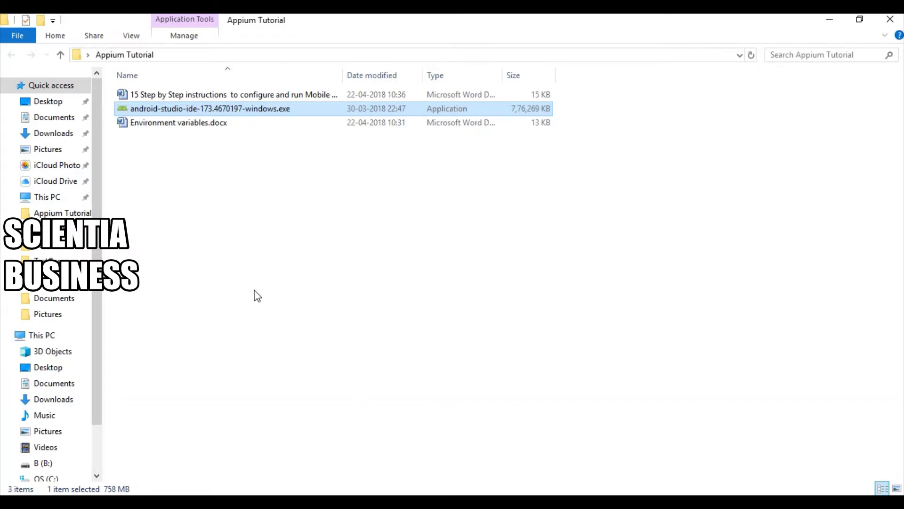
- Check the Android Studio installation path by opening C:\Program Files\Android\Android Studio
left_click(42, 478)
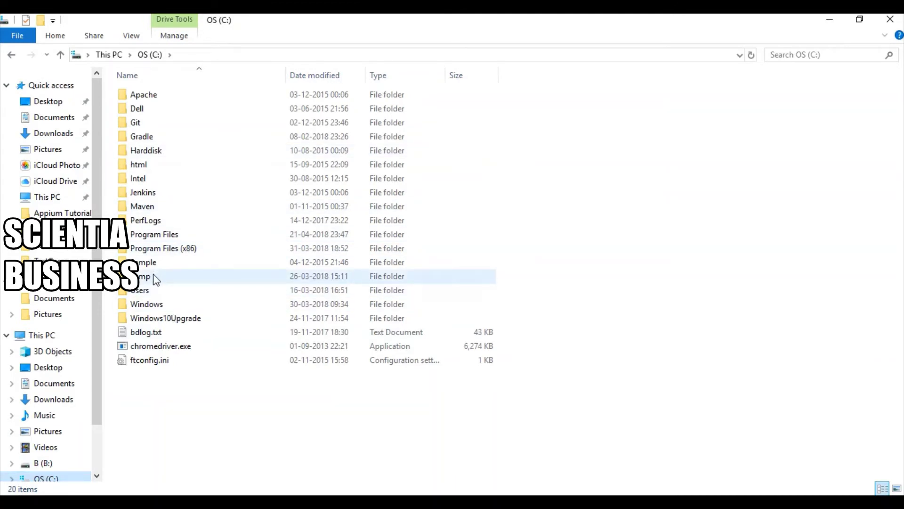
double_click(157, 235)
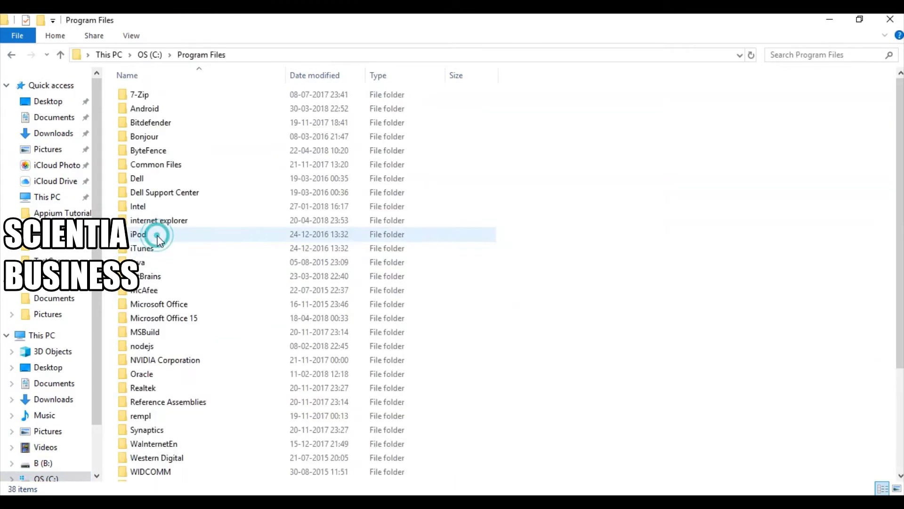
double_click(144, 112)
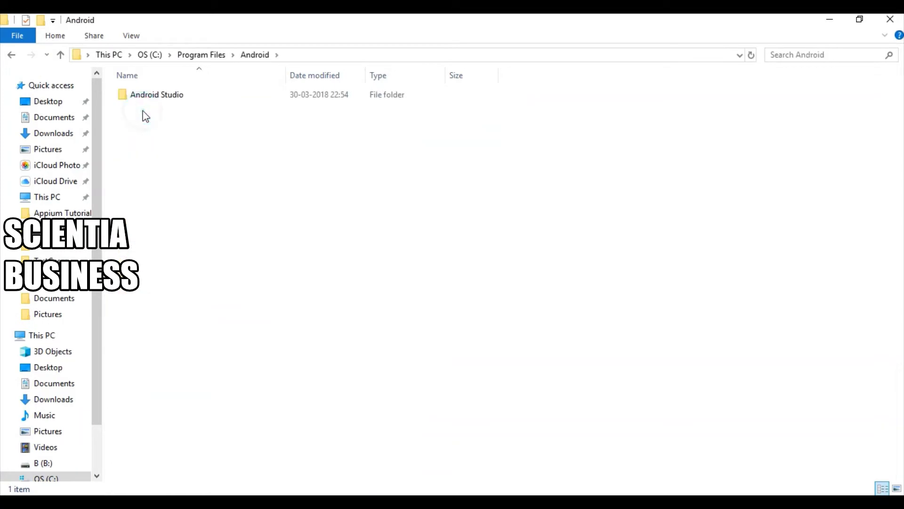
double_click(138, 97)
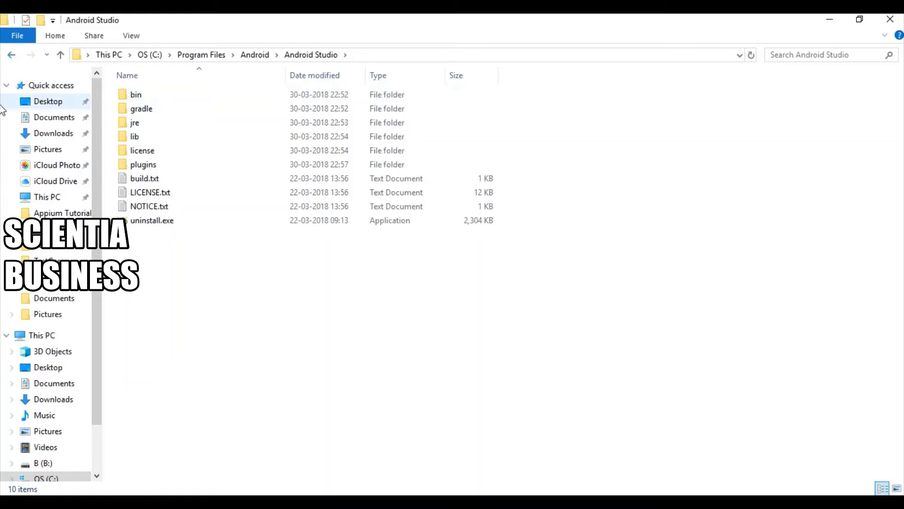
- Open the android-sdks folder inside the personal user folder under C:\Users
left_click(40, 480)
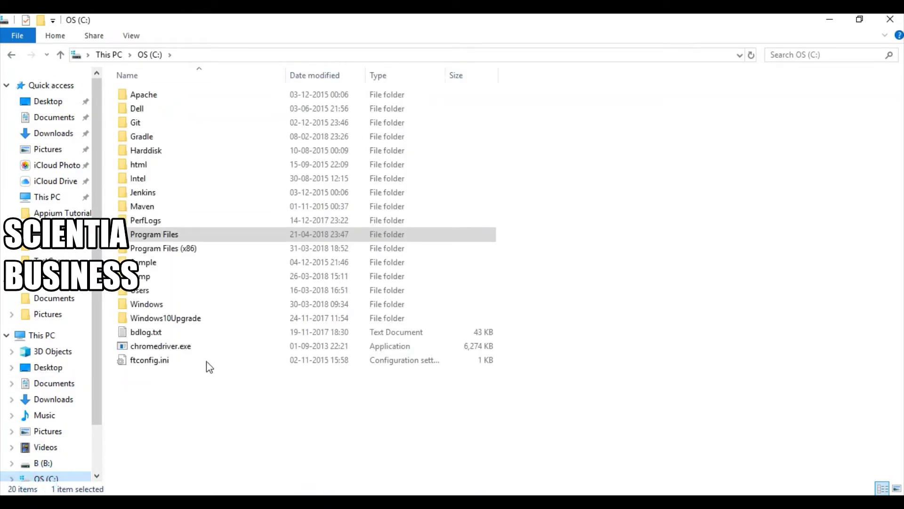
double_click(161, 293)
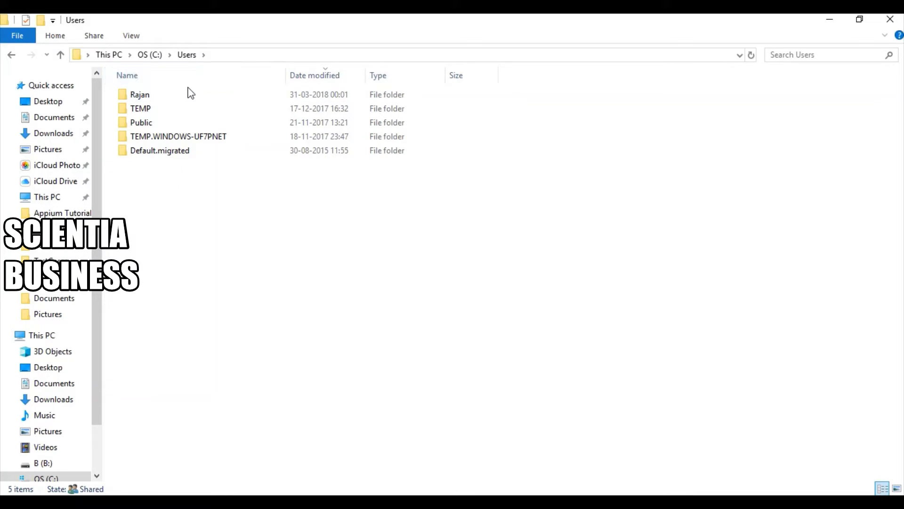
double_click(166, 94)
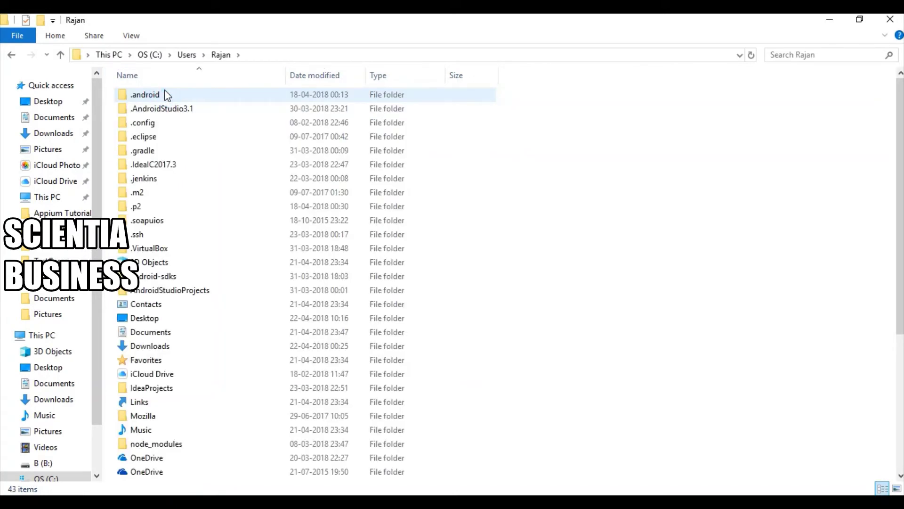
left_click(147, 280)
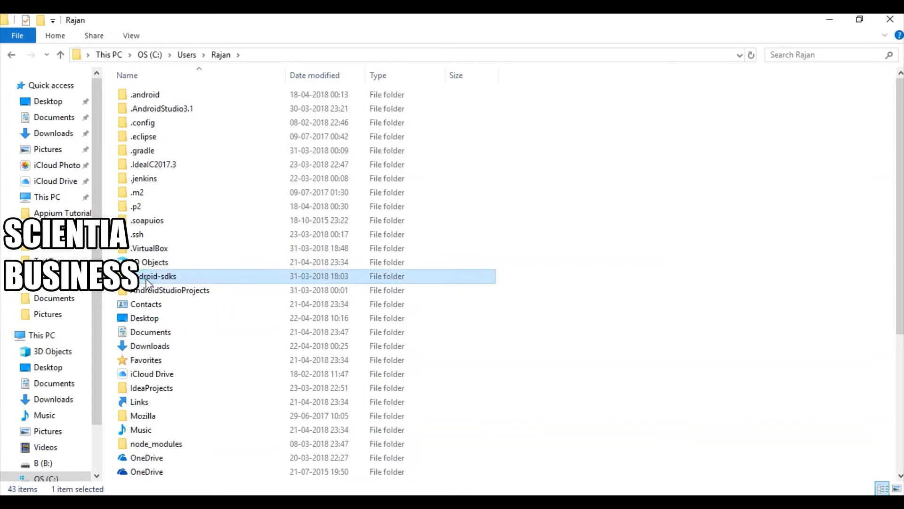
double_click(147, 281)
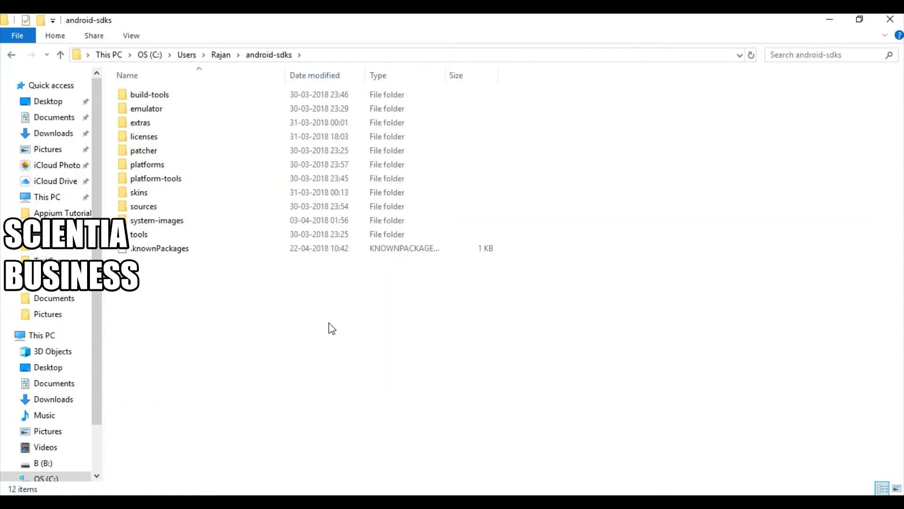
- Examine the contents of the android-sdks folder, including the licenses and platform-tools subfolders
left_click_drag(329, 323, 124, 87)
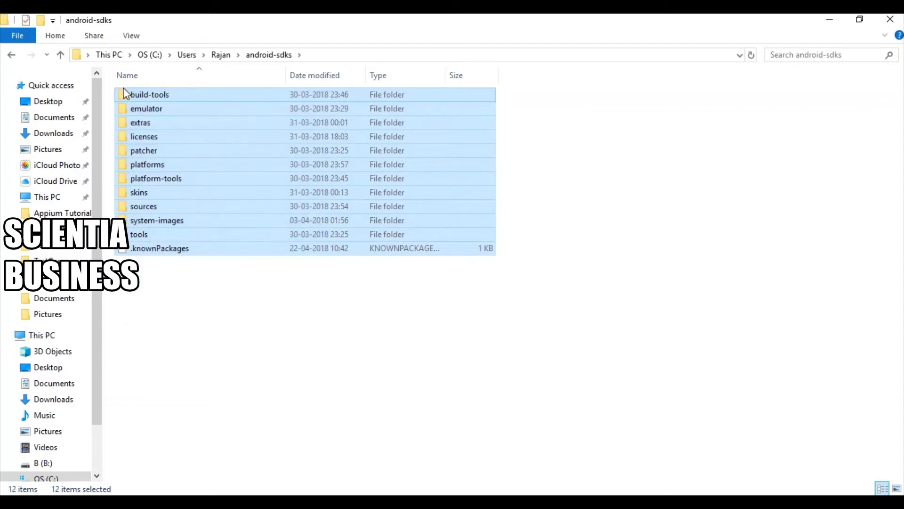
left_click(261, 380)
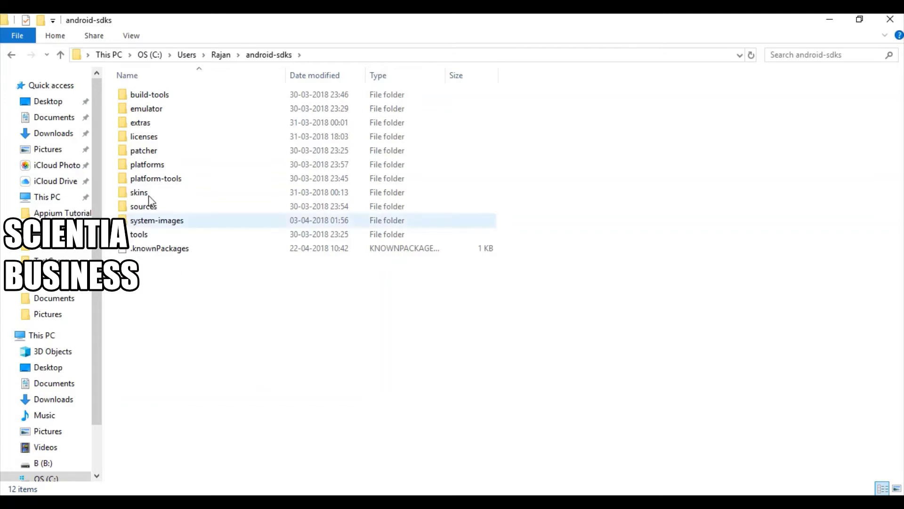
left_click(147, 133)
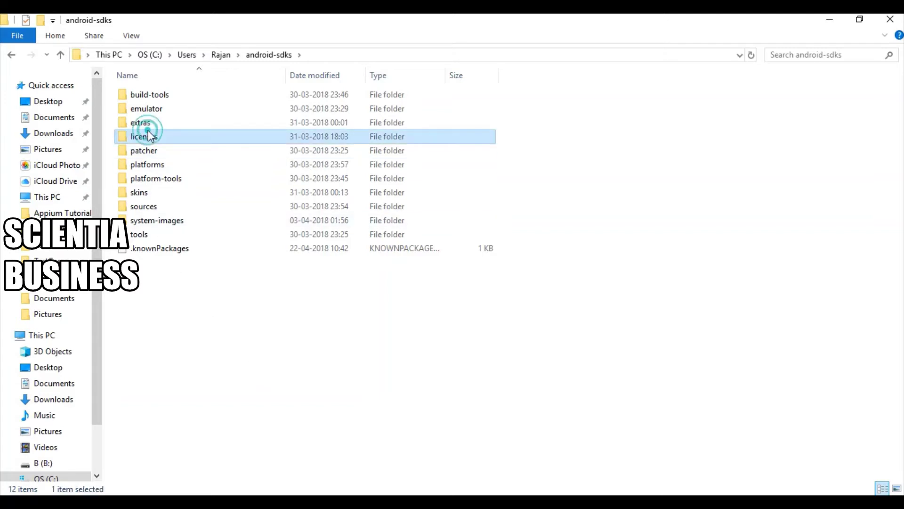
left_click(156, 176)
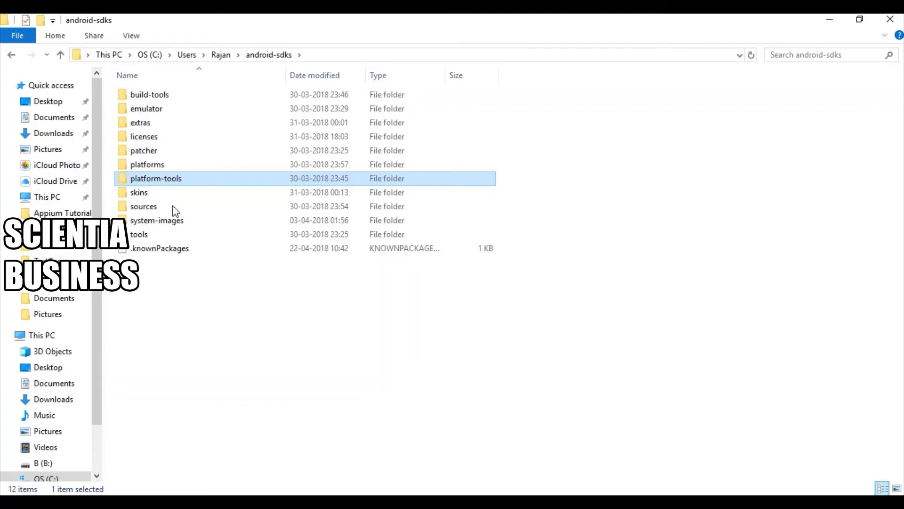
left_click(276, 366)
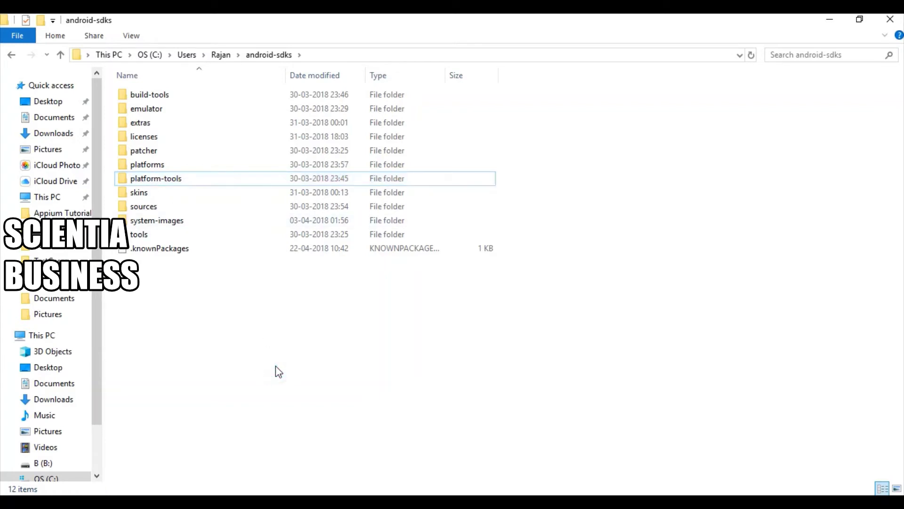
- Show the full path of the android-sdks folder in File Explorer, and return to the folder view
left_click(339, 57)
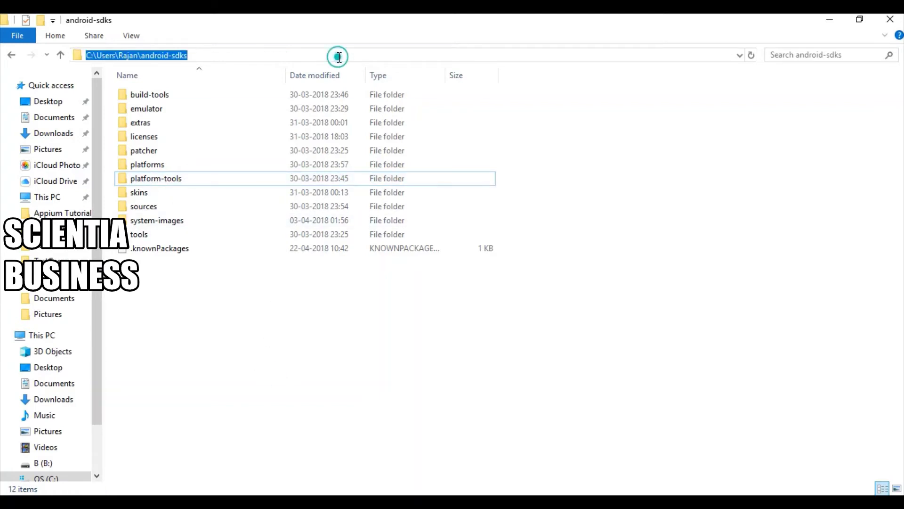
left_click(339, 57)
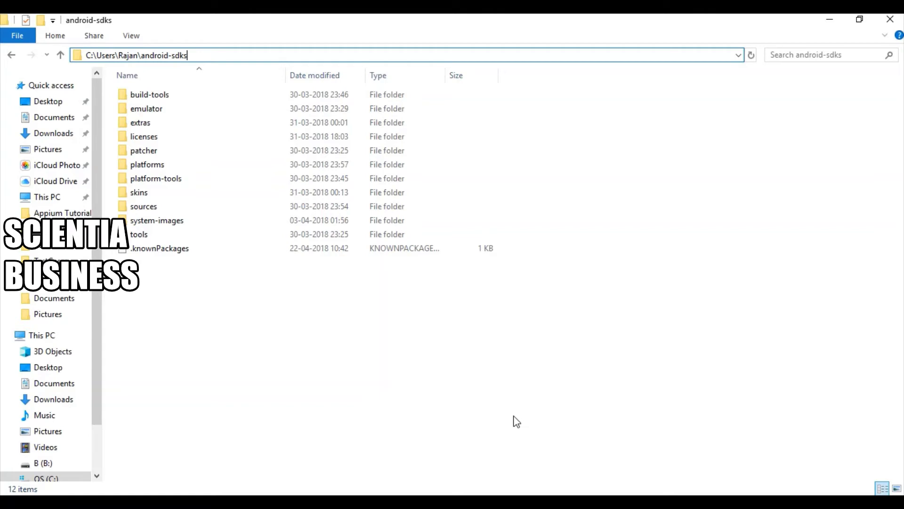
left_click(514, 416)
left_click(480, 378)
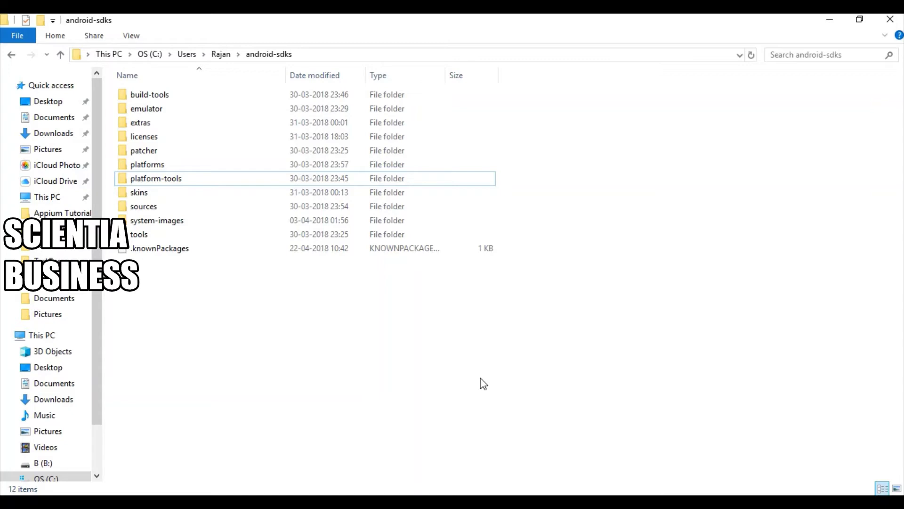
left_click(480, 379)
- Switch to Environment variables.docx in Word and review the JAVA_HOME, ANDROID_HOME and Path entries listed for Java and Android
left_click(472, 502)
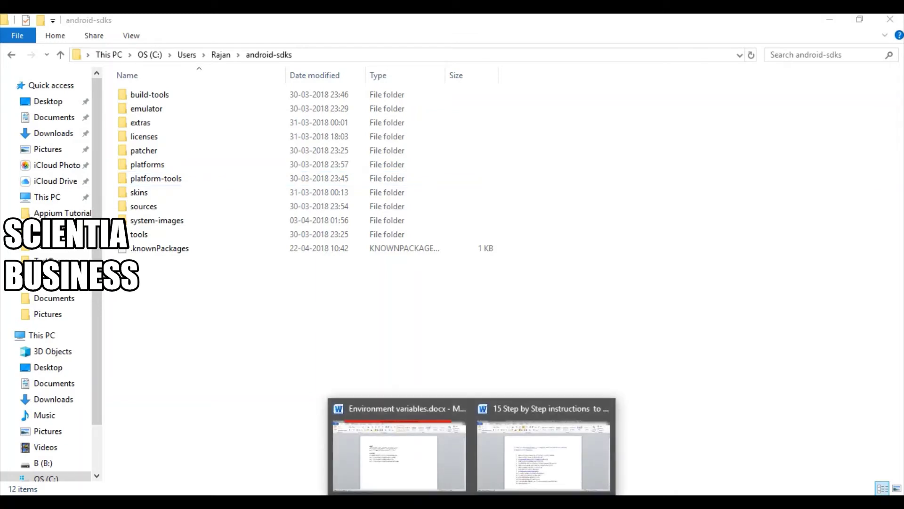
left_click(392, 442)
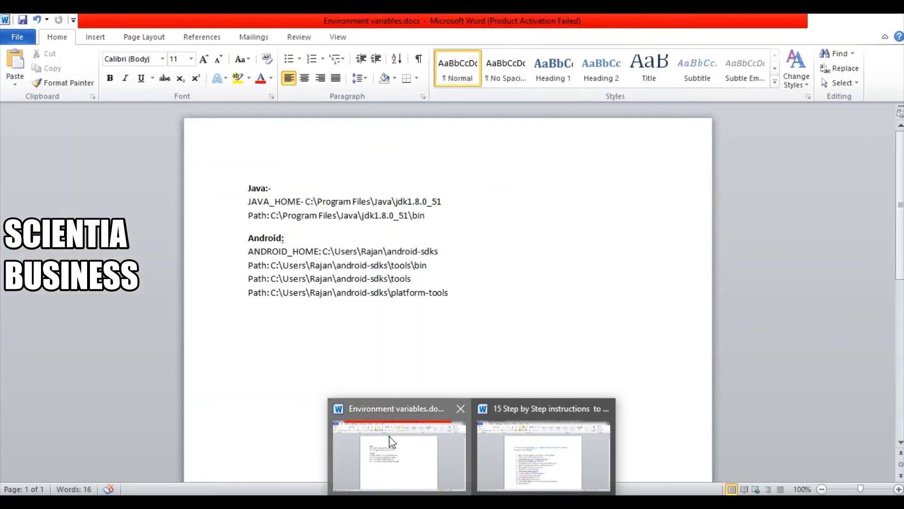
left_click(280, 315)
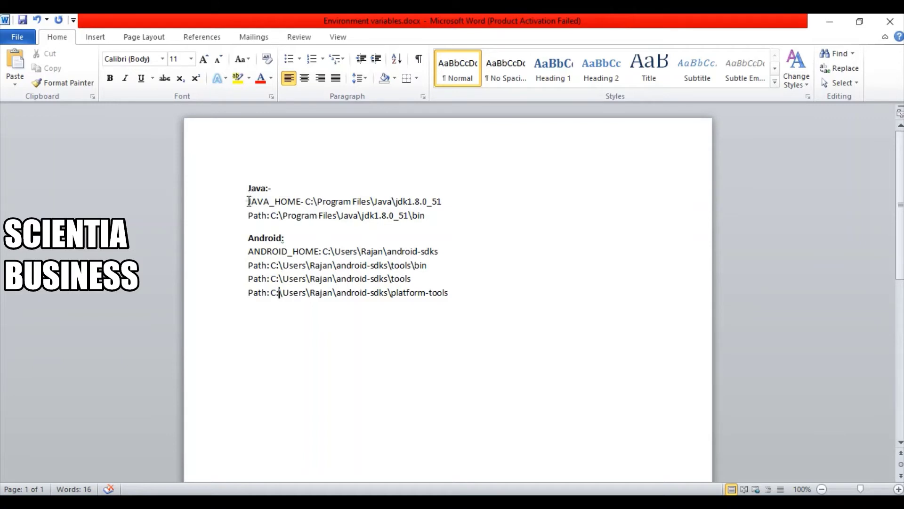
right_click(296, 201)
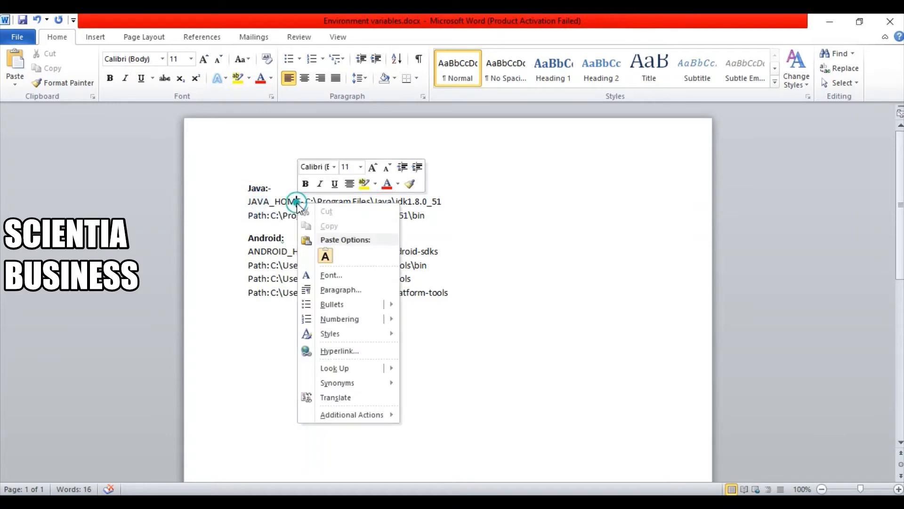
right_click(263, 202)
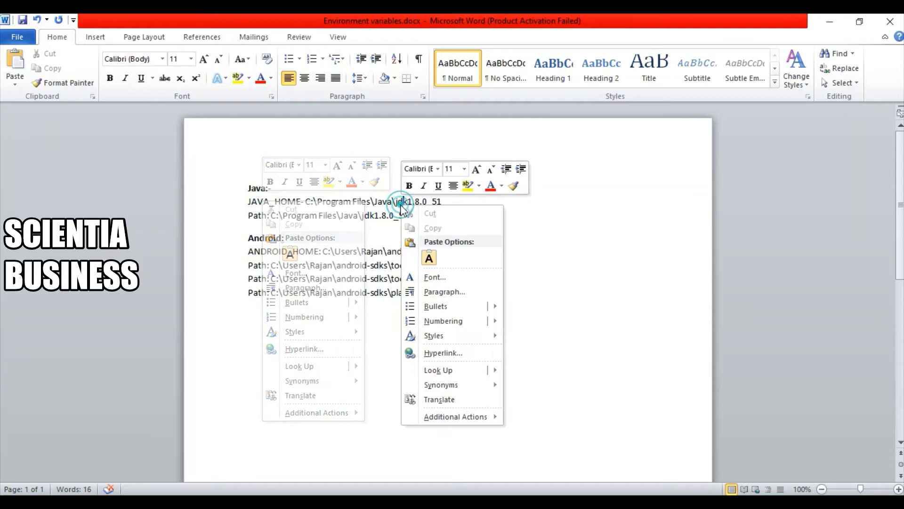
left_click(364, 200)
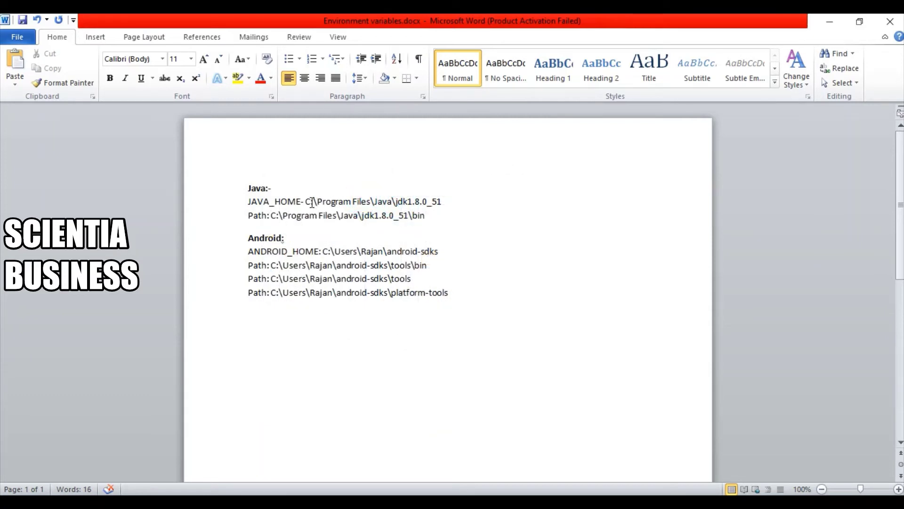
left_click(409, 202)
double_click(418, 216)
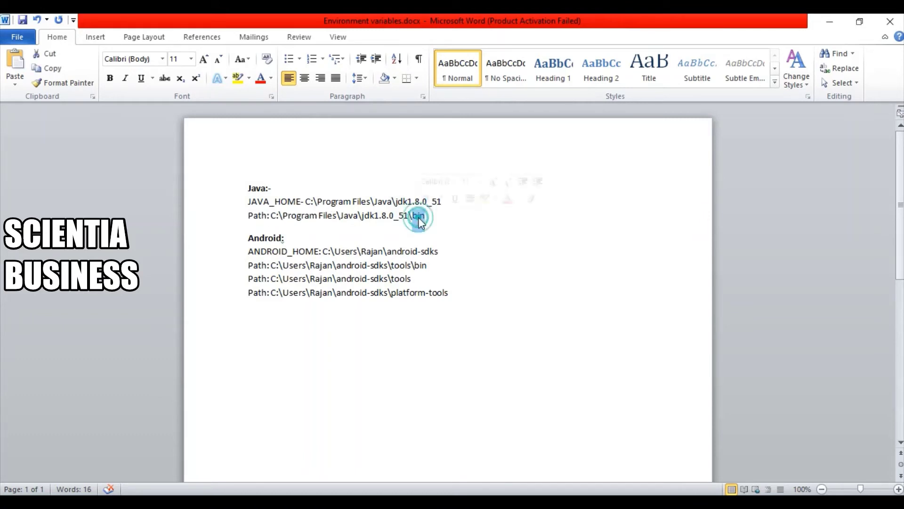
double_click(257, 217)
left_click(323, 332)
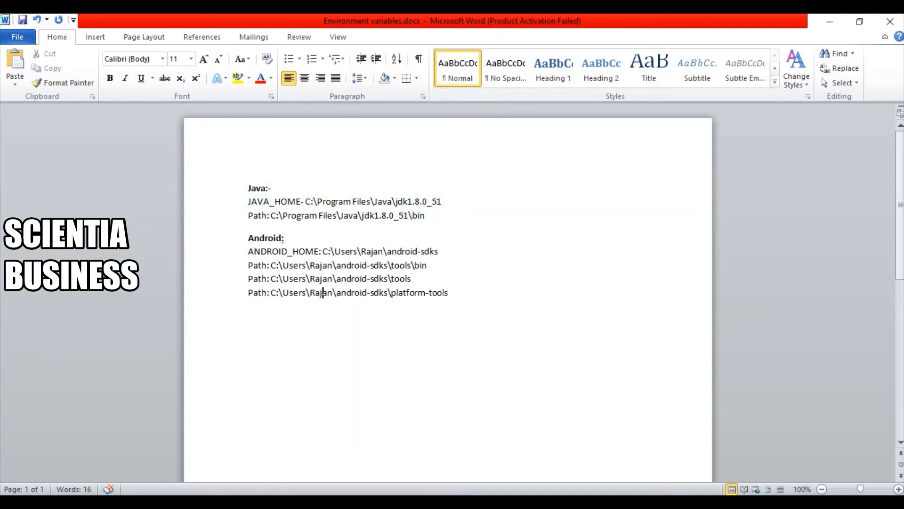
- Close the two File Explorer windows showing bin folders, keeping the android-sdks window open
left_click(406, 503)
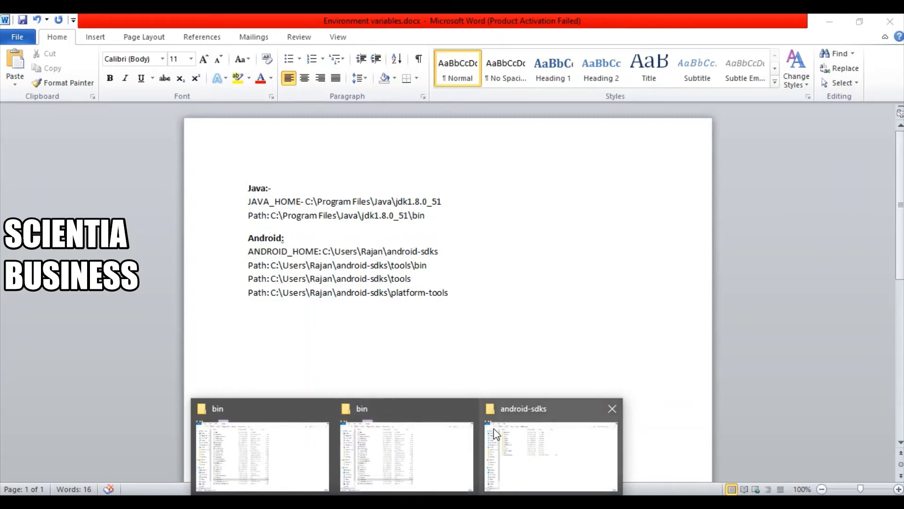
left_click(465, 408)
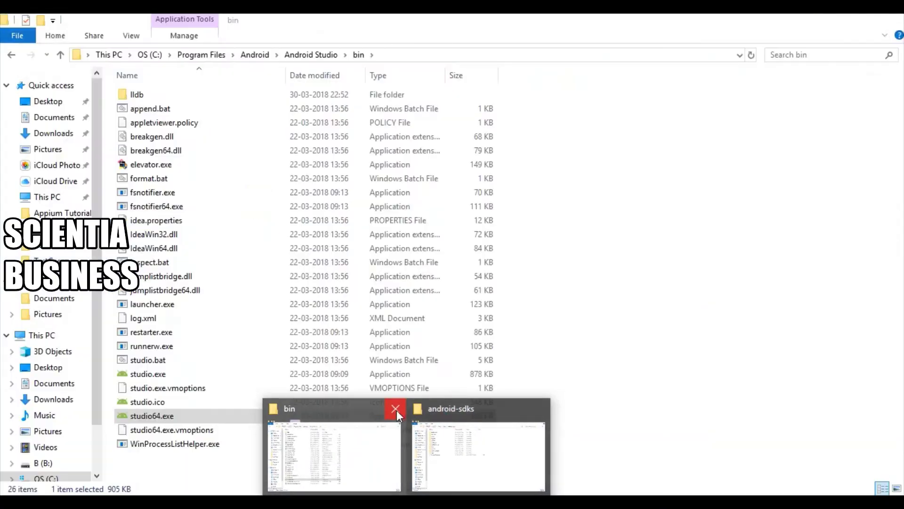
left_click(397, 410)
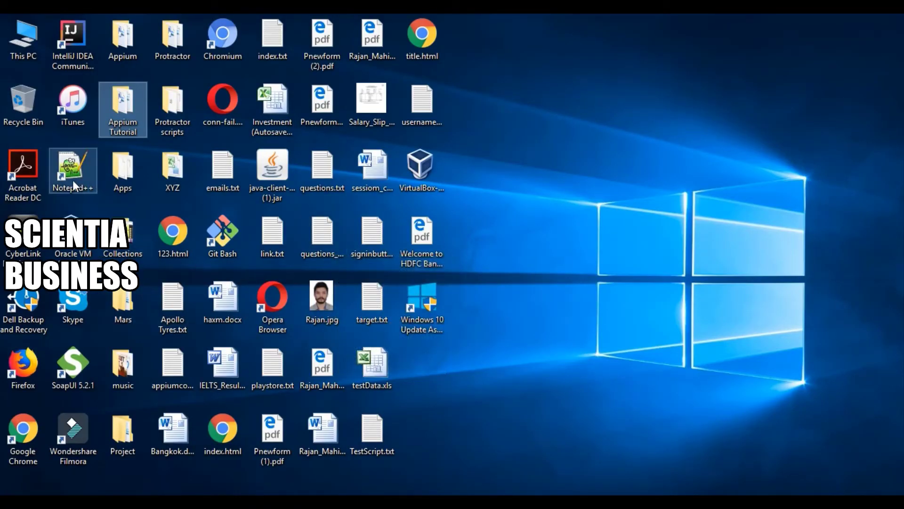
- Open the Environment Variables settings from This PC's system properties and advanced system settings
double_click(33, 52)
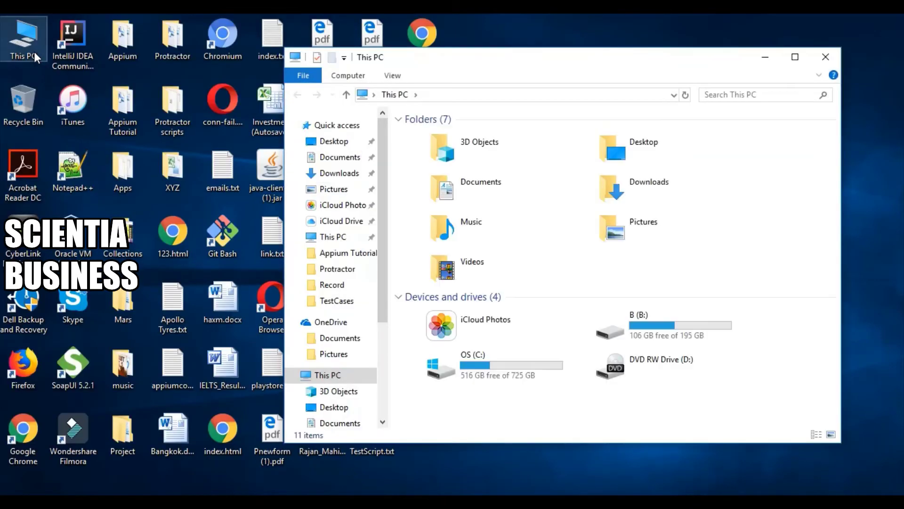
left_click(792, 65)
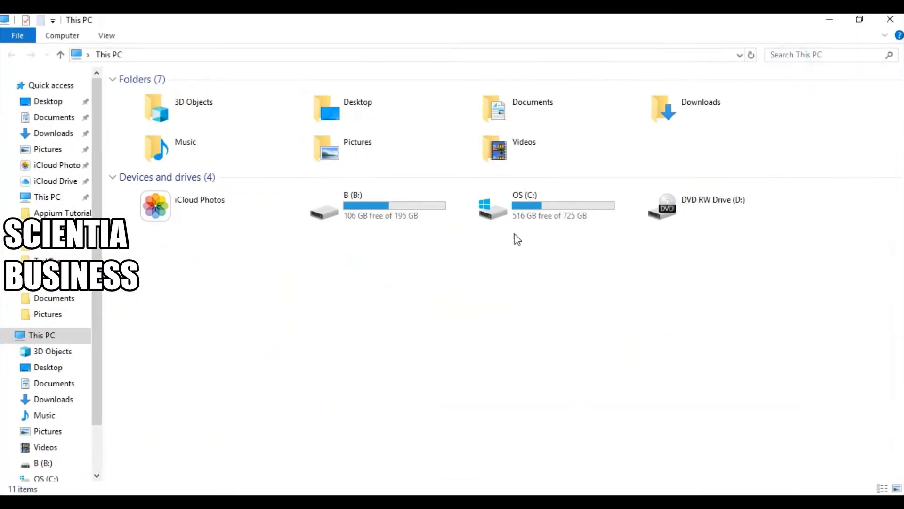
right_click(333, 310)
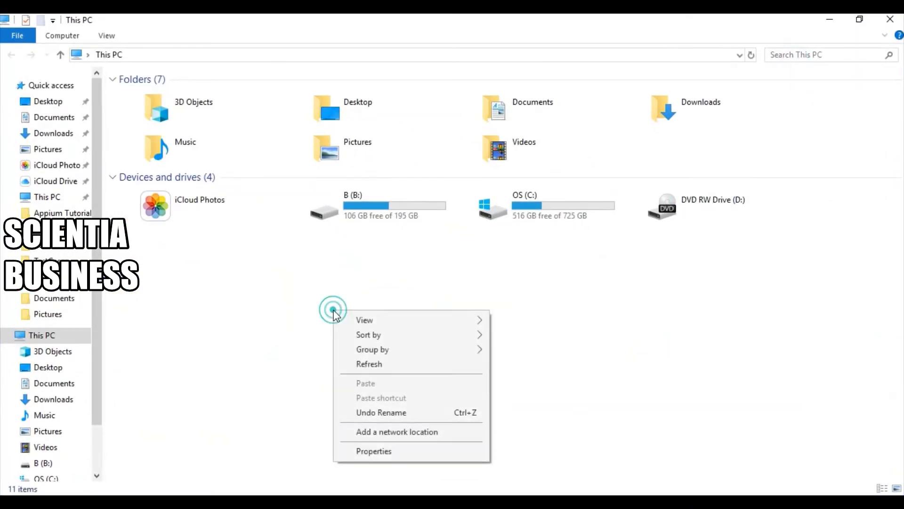
left_click(367, 453)
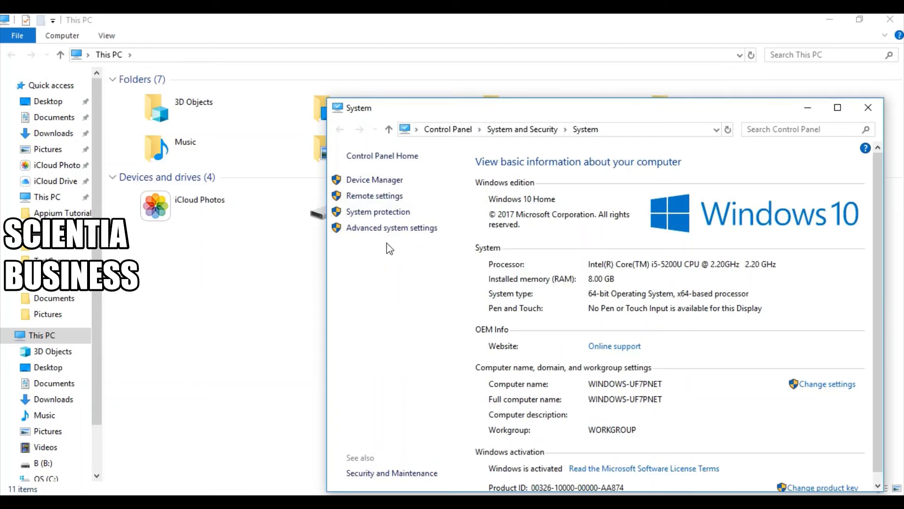
left_click(366, 229)
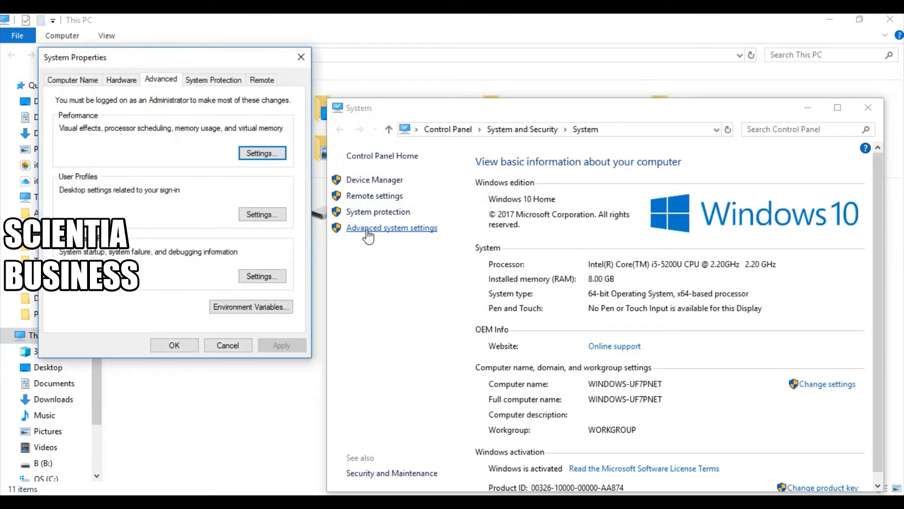
left_click(244, 308)
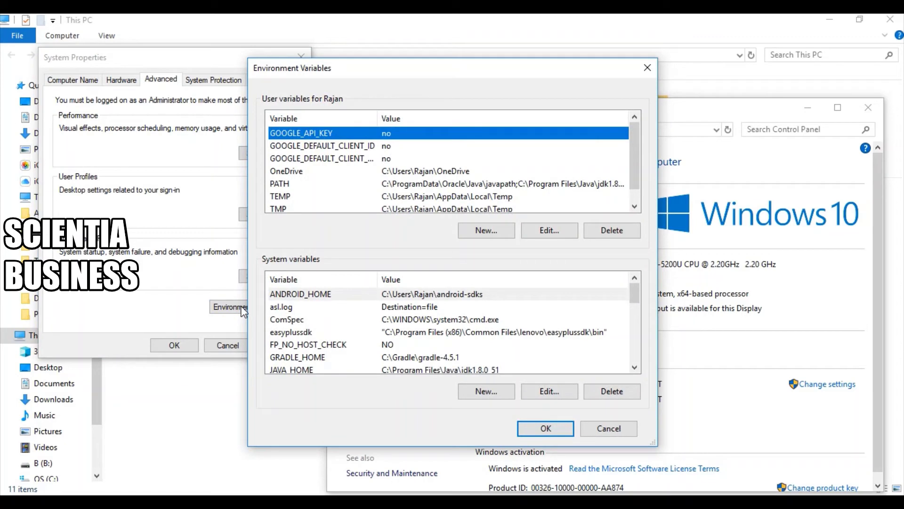
- Start a new system variable and name it ANDROID_HOME, leaving its value ready for entry
left_click(405, 307)
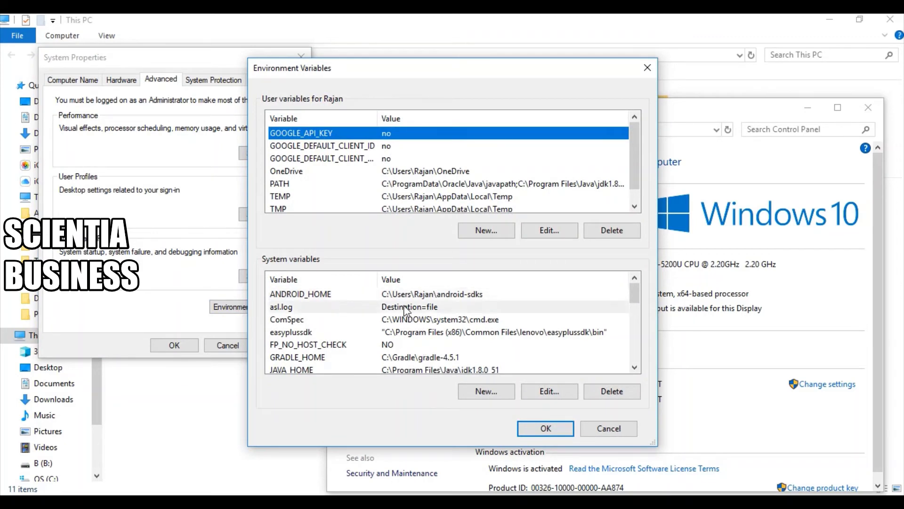
left_click(493, 389)
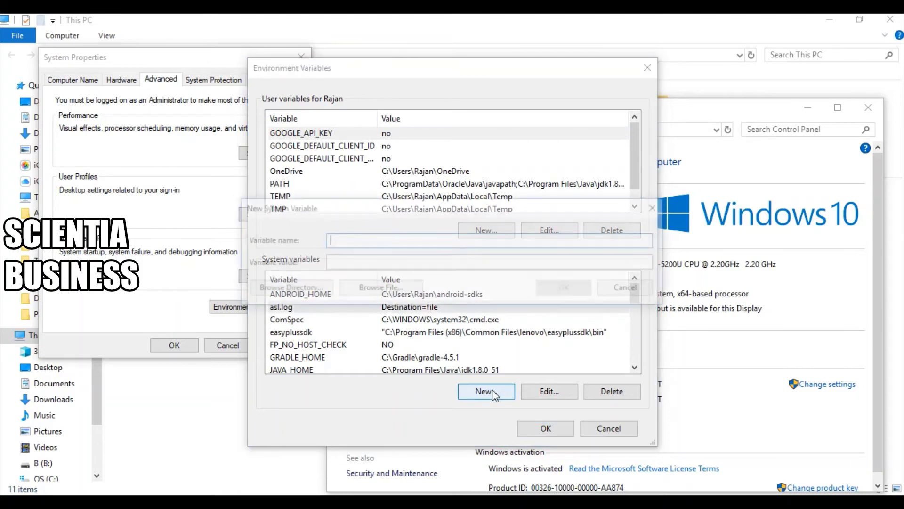
type("AN")
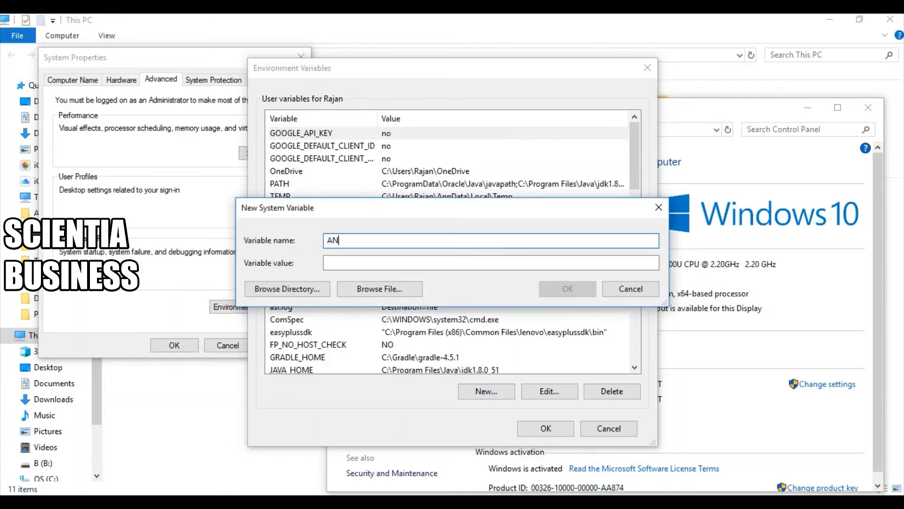
type("DROID_HOME")
left_click(345, 263)
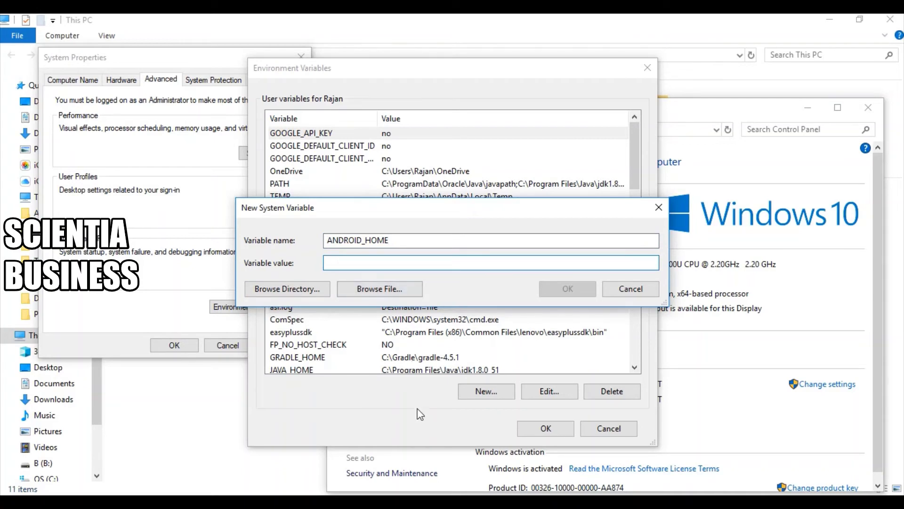
- Switch to File Explorer, browse from OS (C:) through Users to the android-sdks folder, and copy its full path
left_click(405, 500)
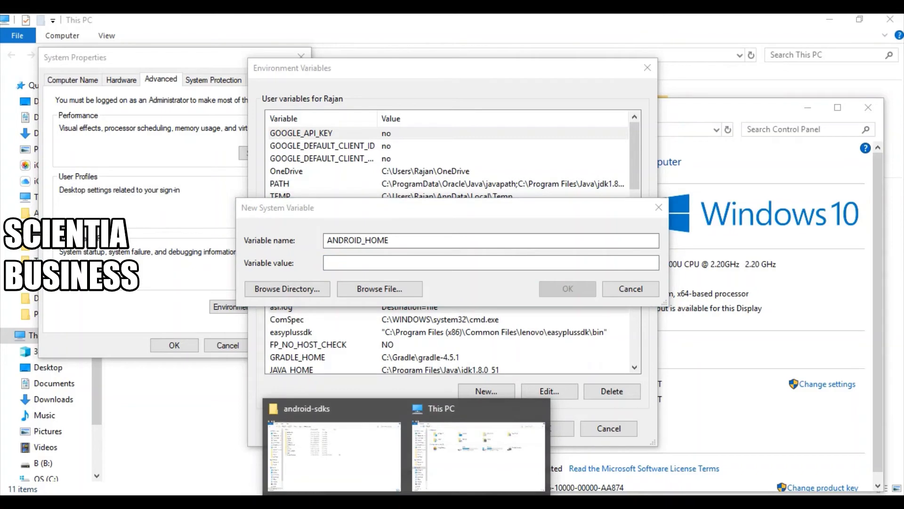
left_click(350, 474)
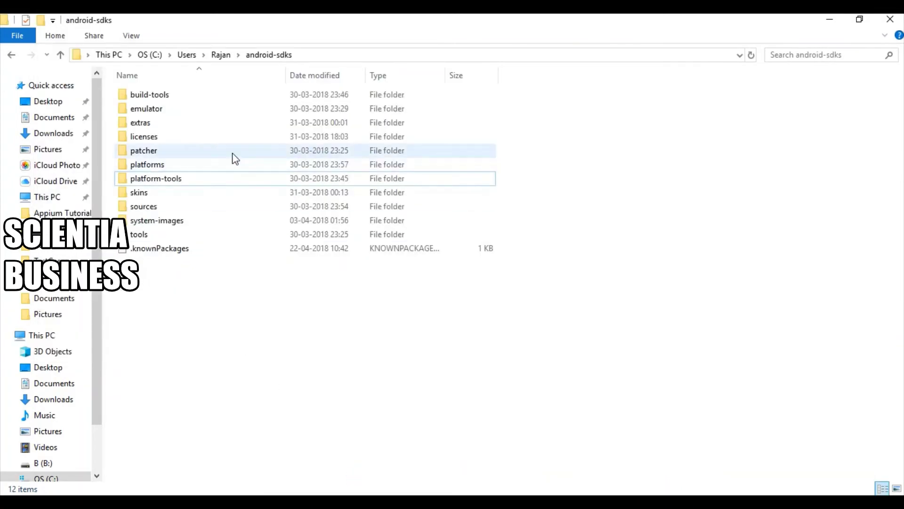
left_click(143, 55)
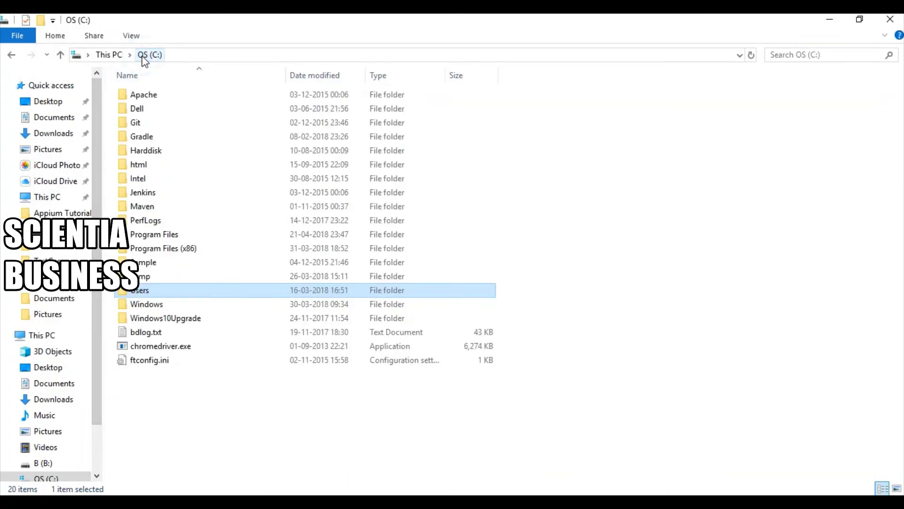
double_click(143, 293)
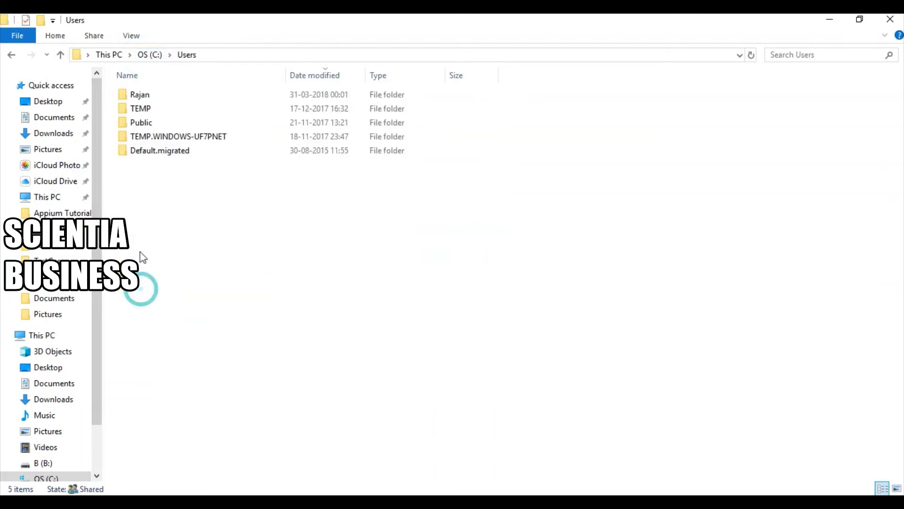
double_click(149, 96)
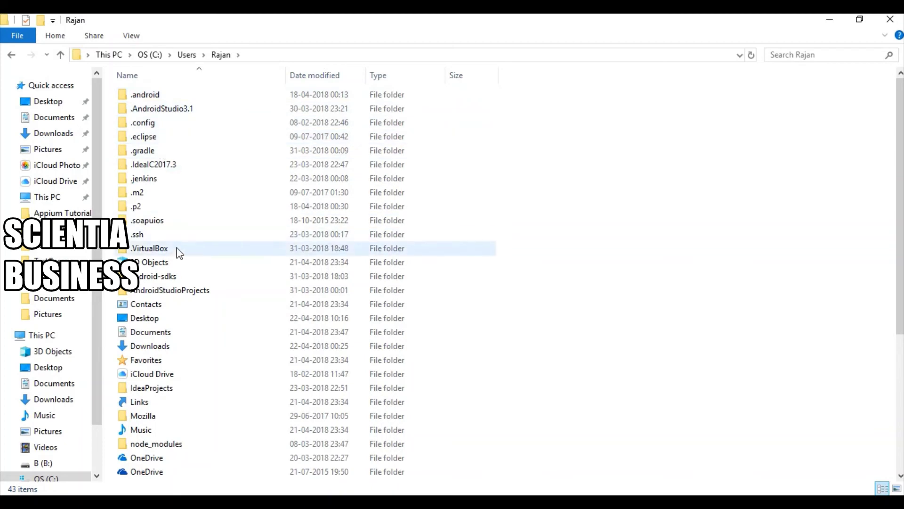
double_click(171, 276)
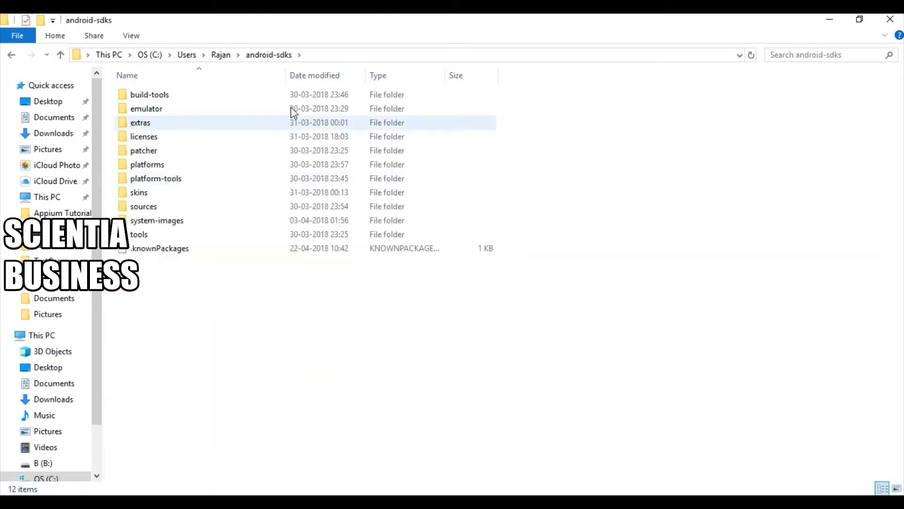
left_click(320, 56)
key("ctrl+c")
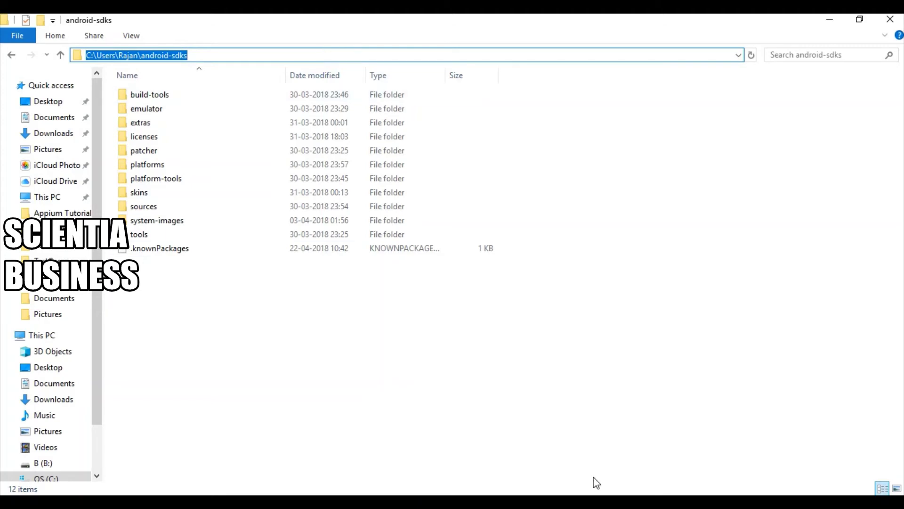
- Return to the new system variable, paste the android-sdks folder path as the ANDROID_HOME value, and dismiss the dialog
key("super+Pause")
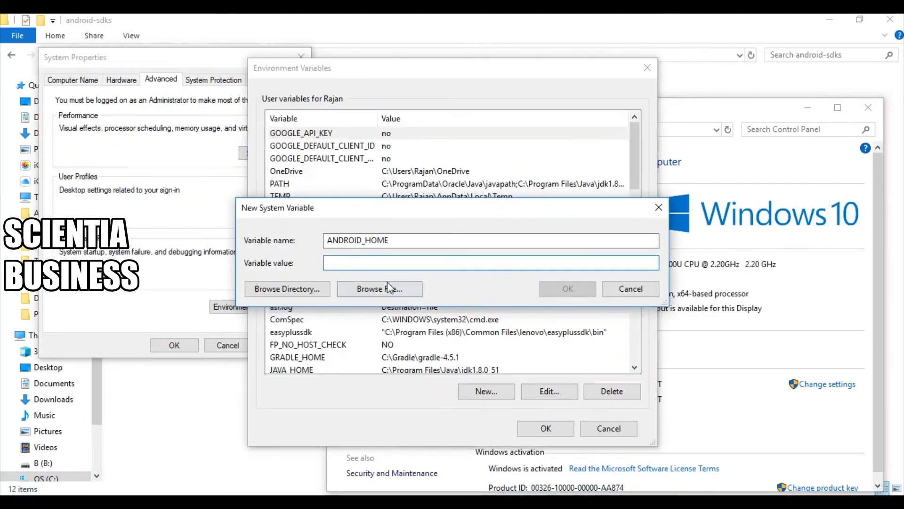
key("ctrl+v")
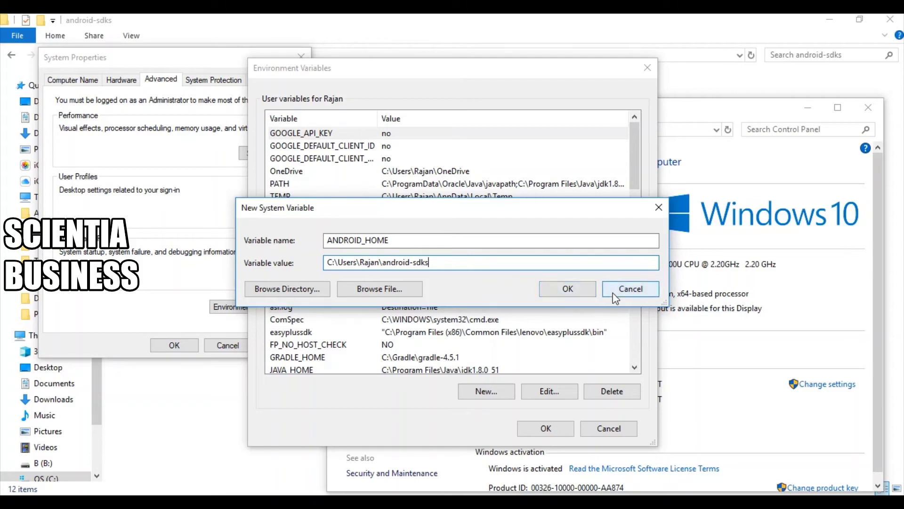
key("Return")
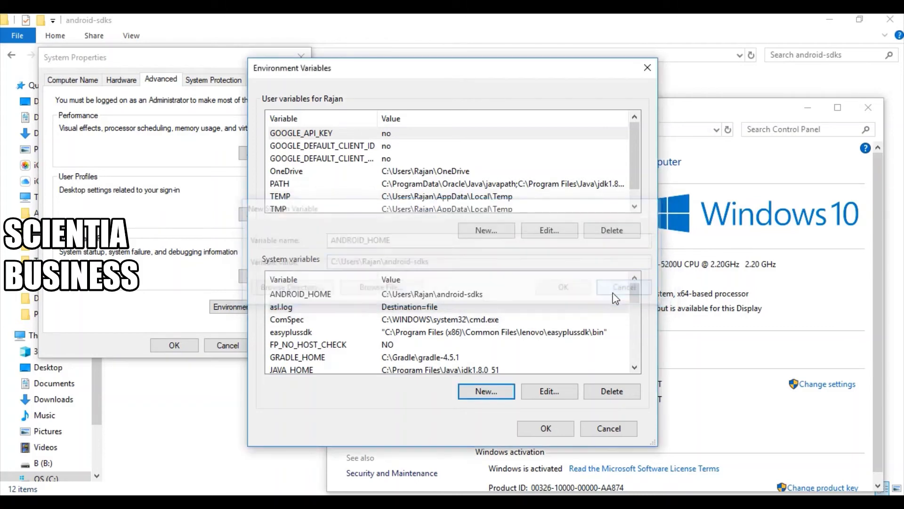
- Select the existing ANDROID_HOME system variable, and open the Path system variable to review its entries down to the end
left_click(424, 296)
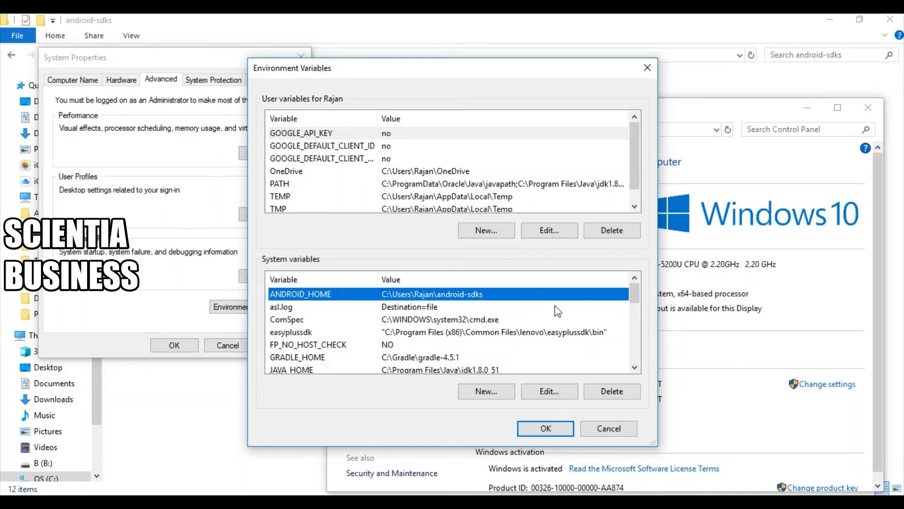
left_click(399, 335)
key("p")
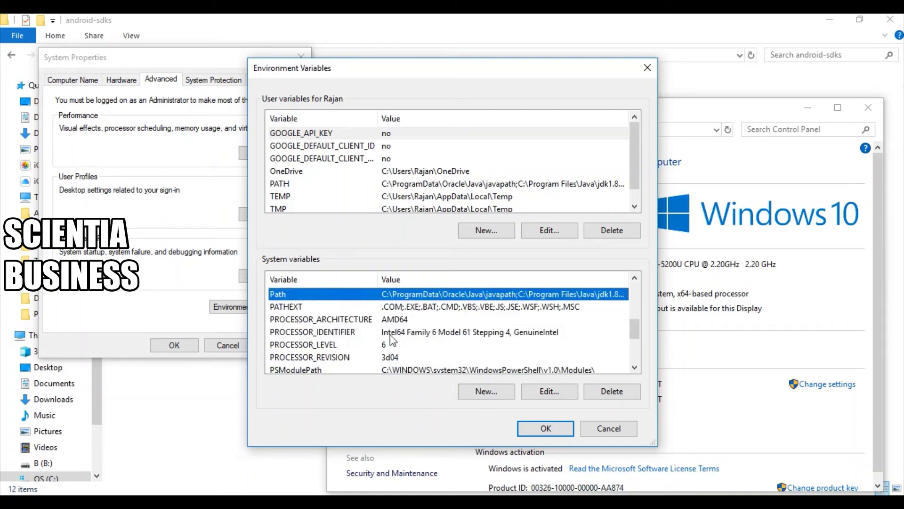
double_click(278, 295)
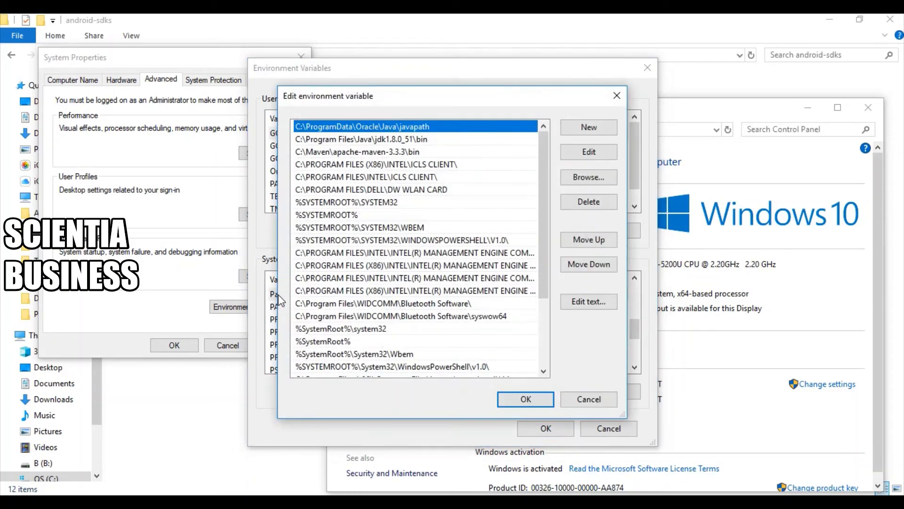
left_click_drag(545, 198, 549, 275)
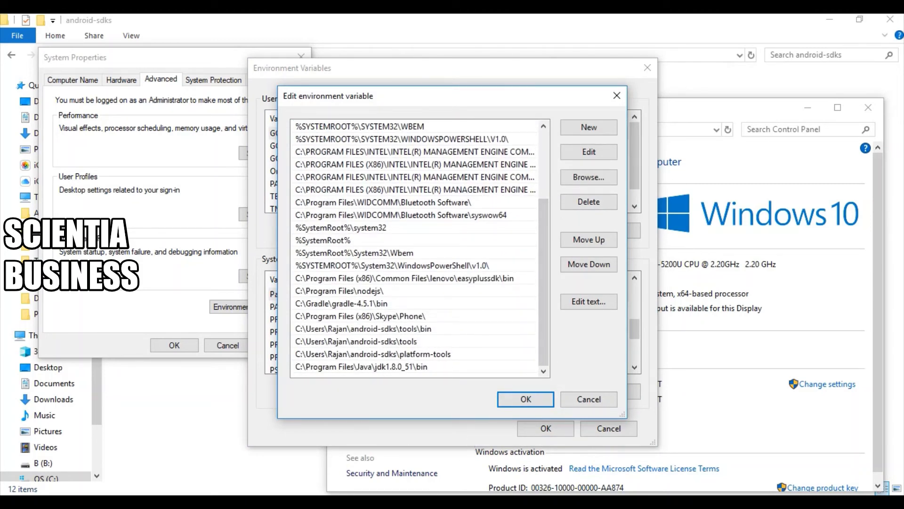
- Copy the full path of the tools folder inside android-sdks from File Explorer and return to the Path entries
left_click(443, 501)
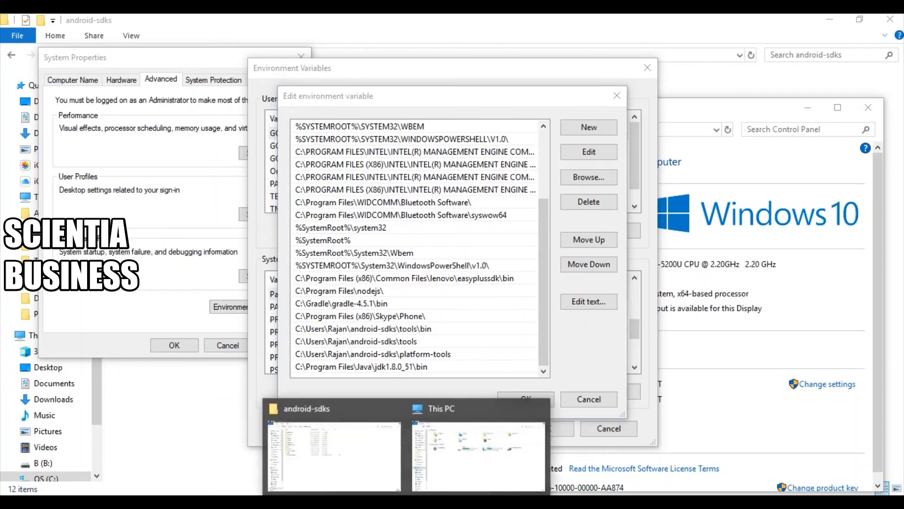
left_click(353, 457)
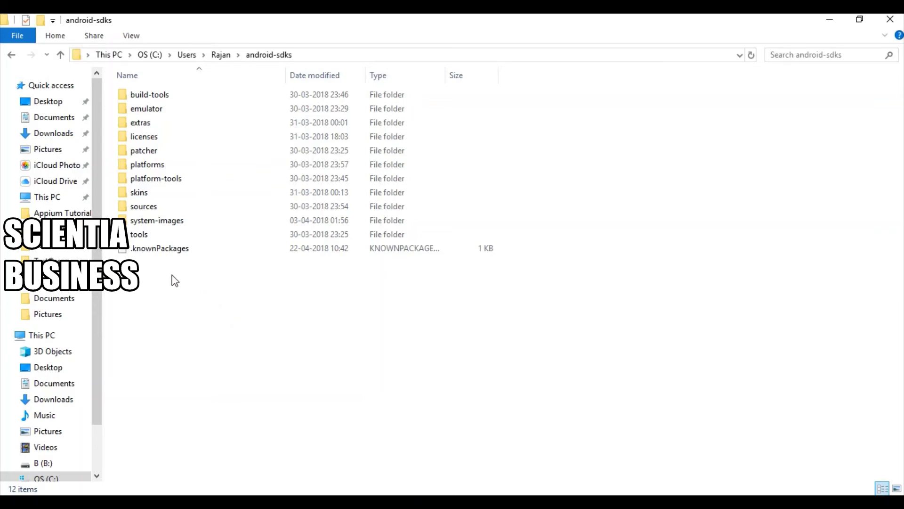
double_click(140, 235)
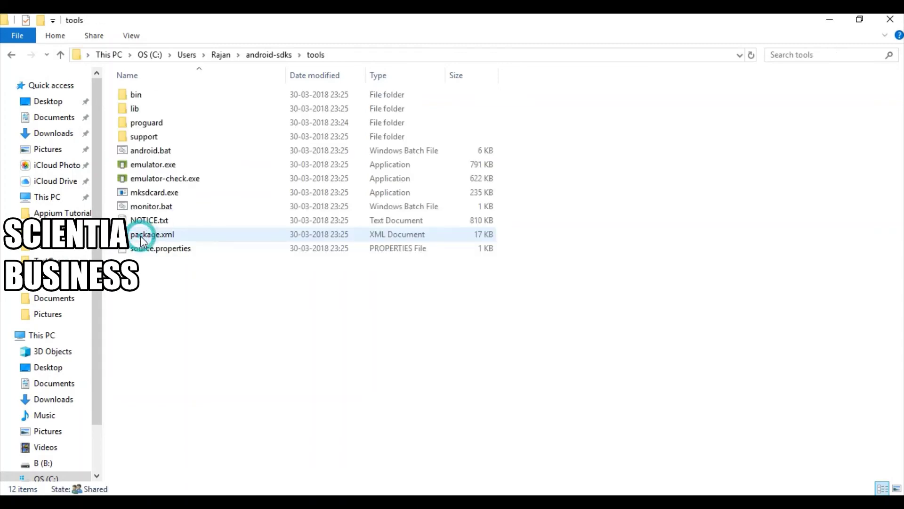
left_click(365, 56)
key("ctrl+c")
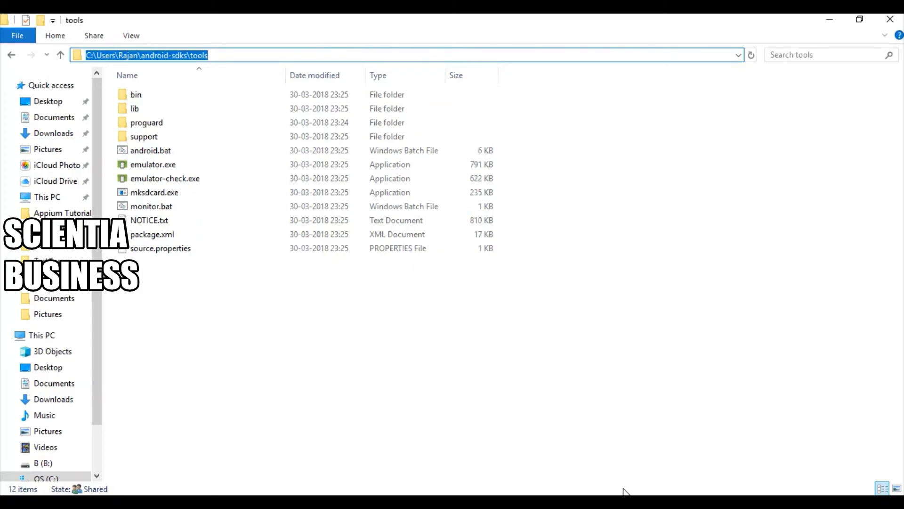
key("alt+Tab")
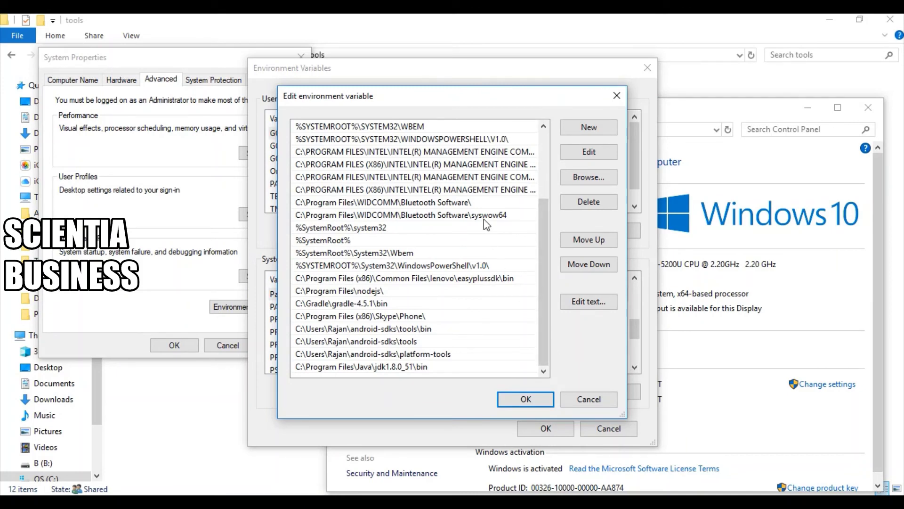
- Reopen the Path system variable, add the copied android-sdks\tools path as a new entry, and dismiss the Facebook notification
left_click(595, 400)
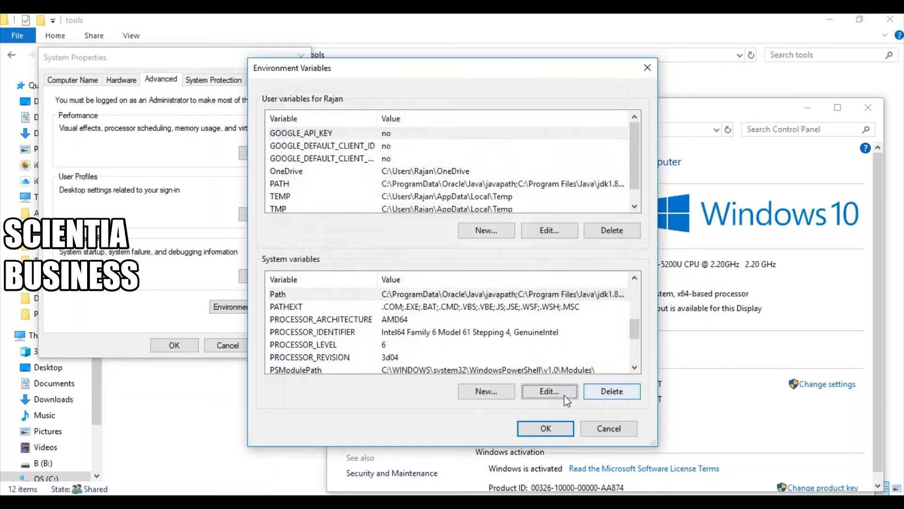
double_click(281, 296)
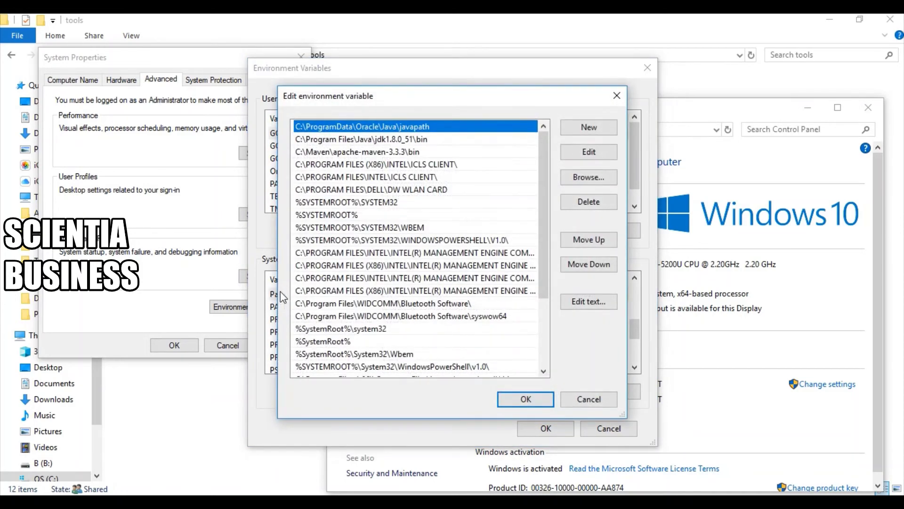
left_click(575, 127)
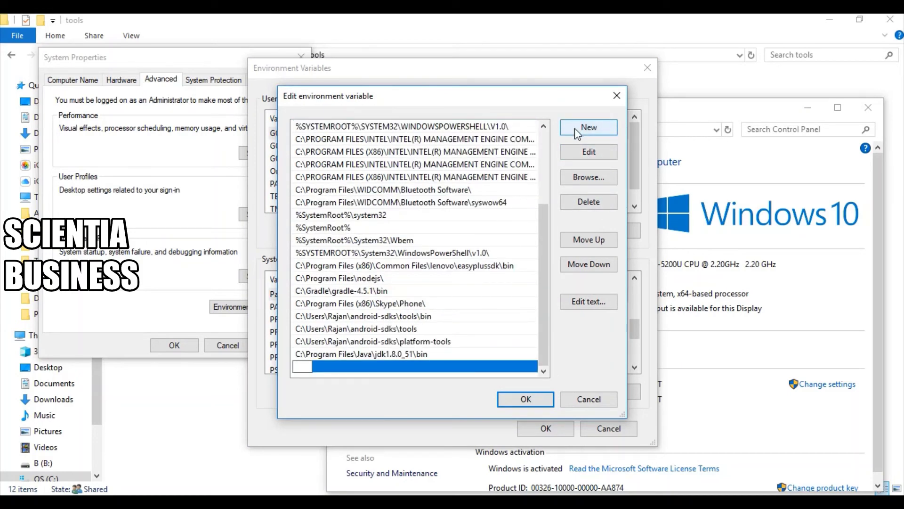
key("ctrl+v")
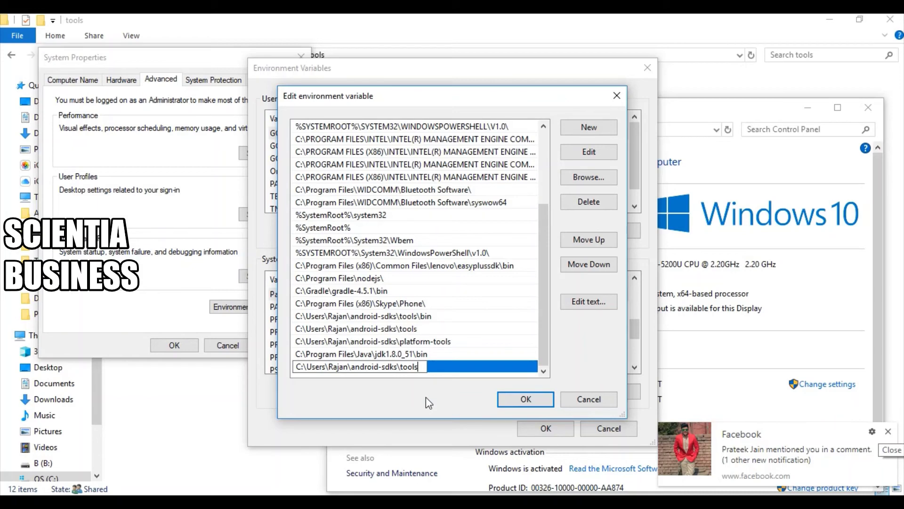
left_click(888, 431)
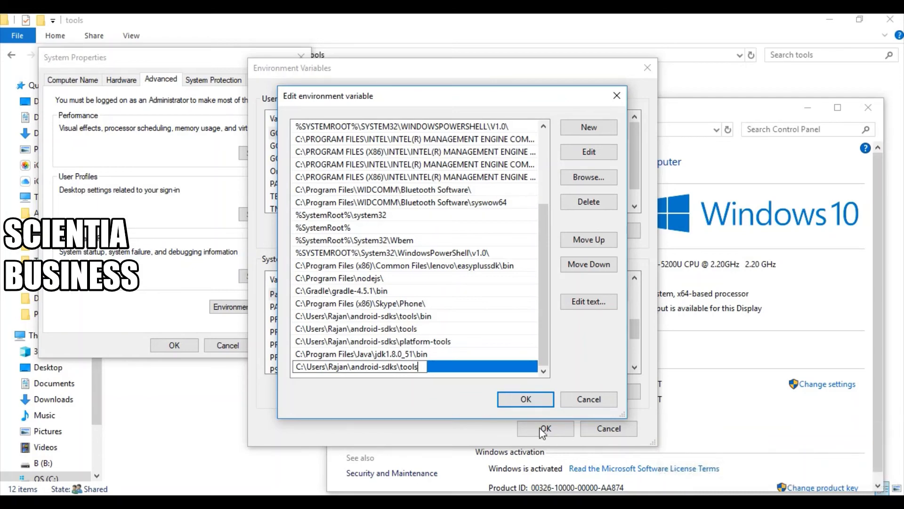
- Copy the path of the bin folder inside tools from File Explorer and add it as another new Path entry
left_click(406, 492)
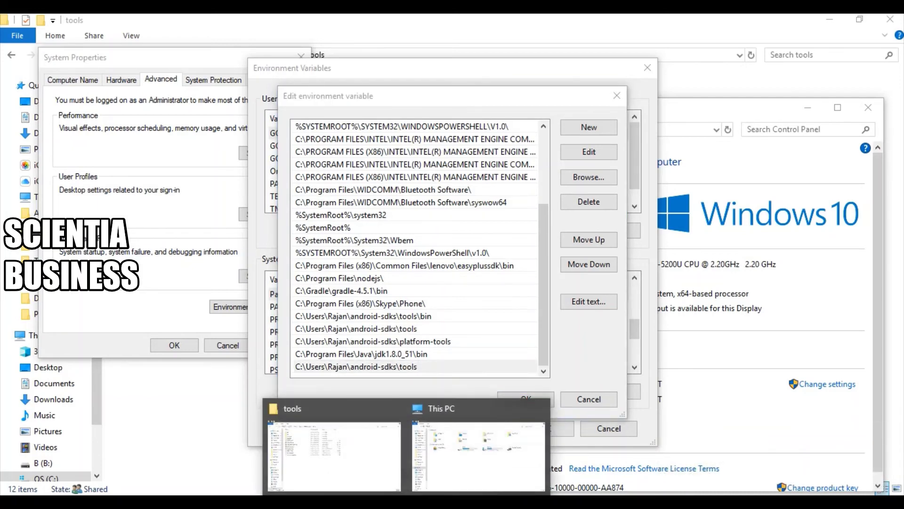
left_click(338, 440)
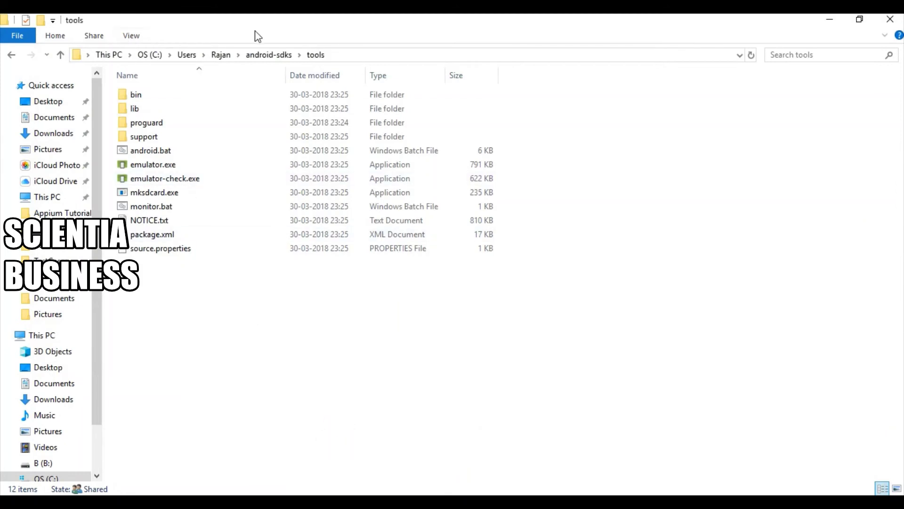
double_click(151, 95)
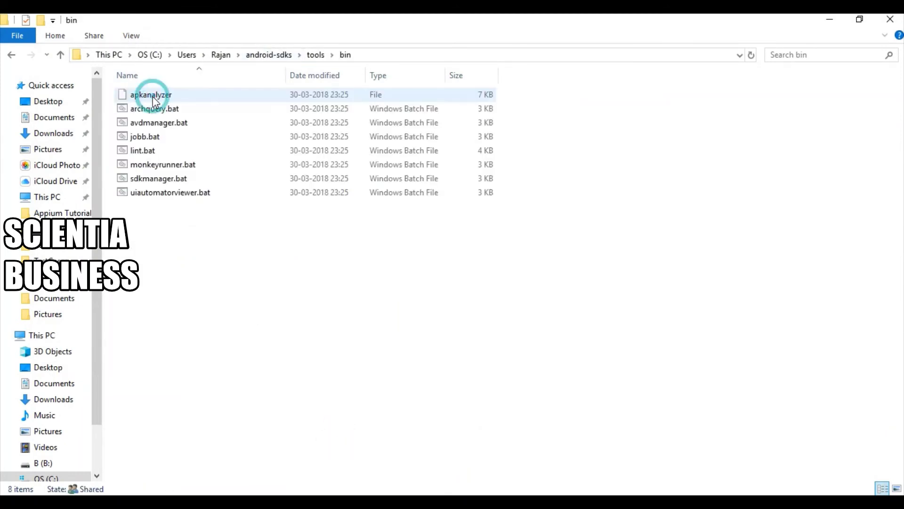
left_click(389, 59)
key("ctrl+c")
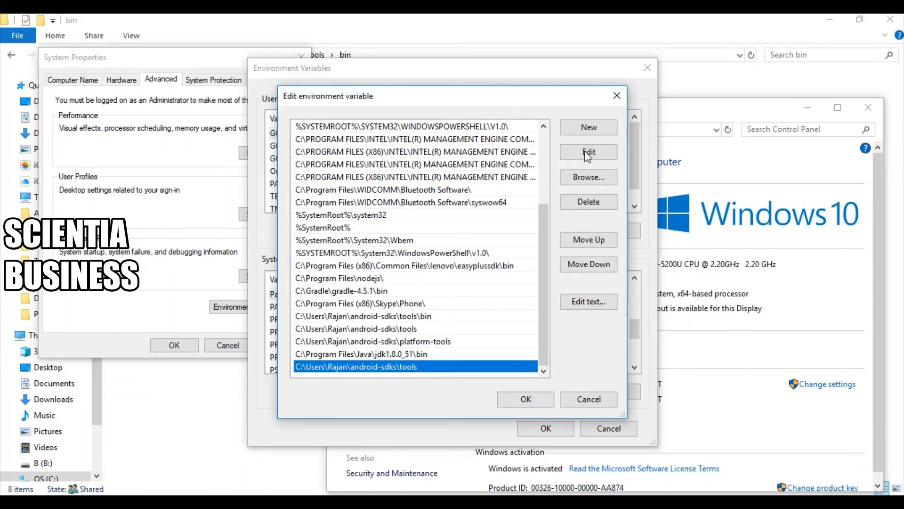
left_click(571, 131)
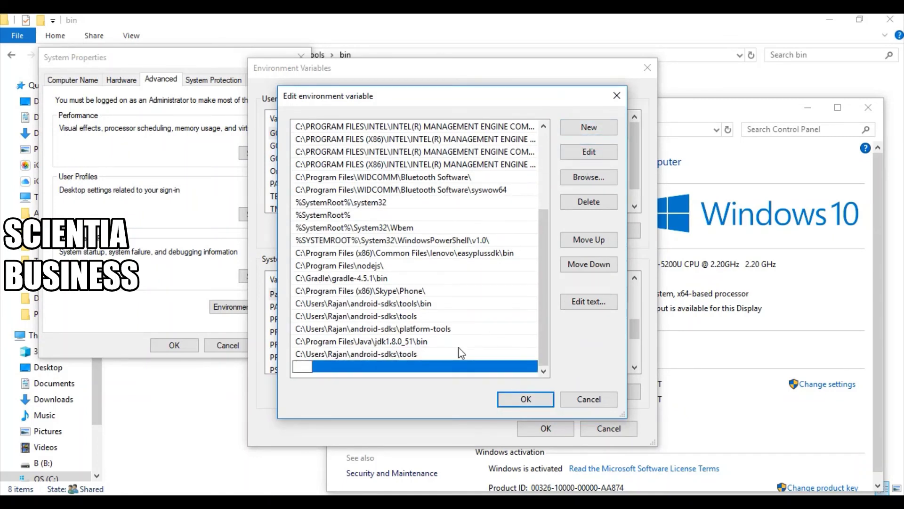
key("ctrl+v")
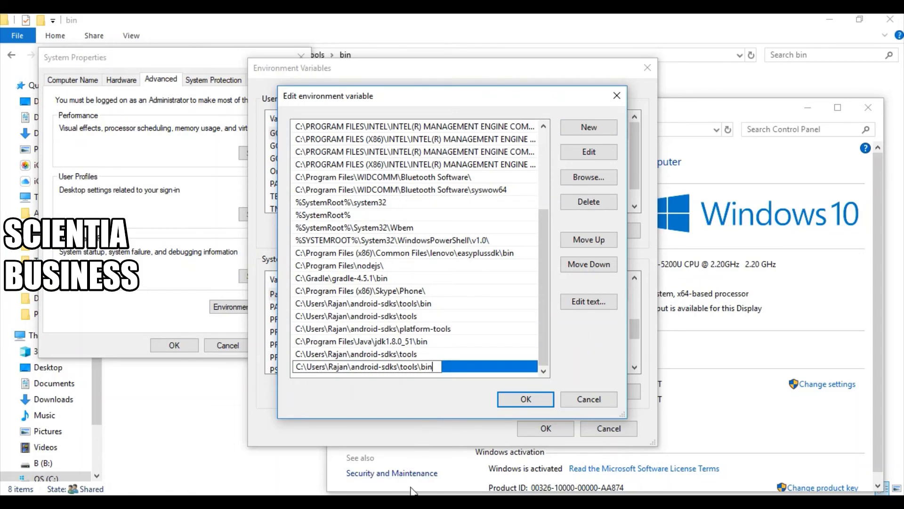
- Copy the path of the platform-tools folder inside android-sdks from File Explorer and add it as a new Path entry
left_click(406, 502)
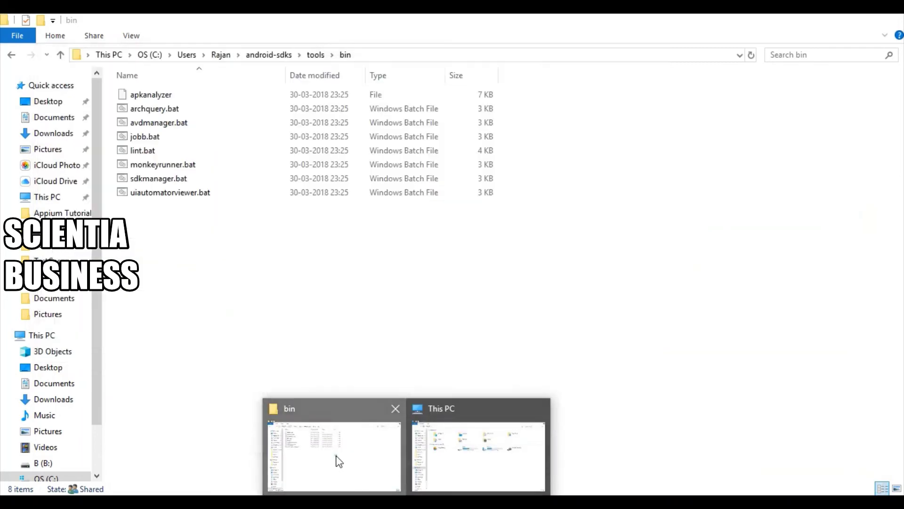
left_click(338, 460)
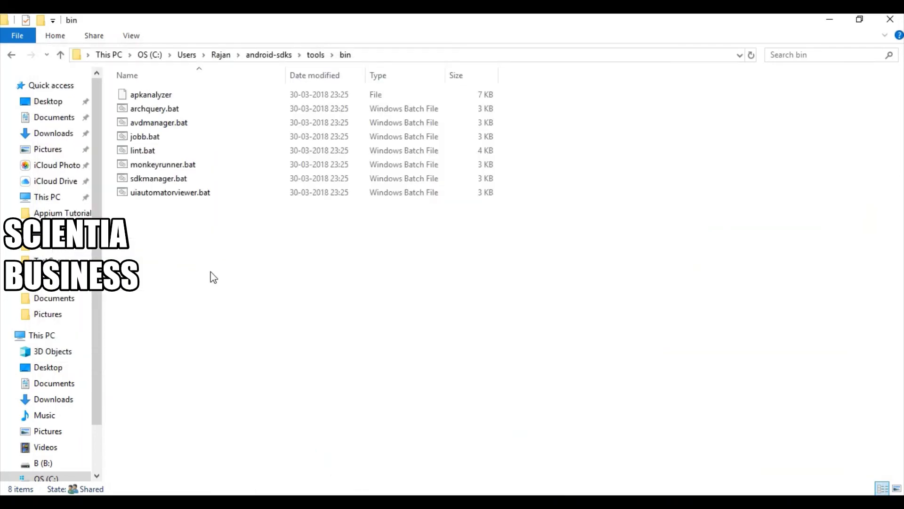
left_click(12, 56)
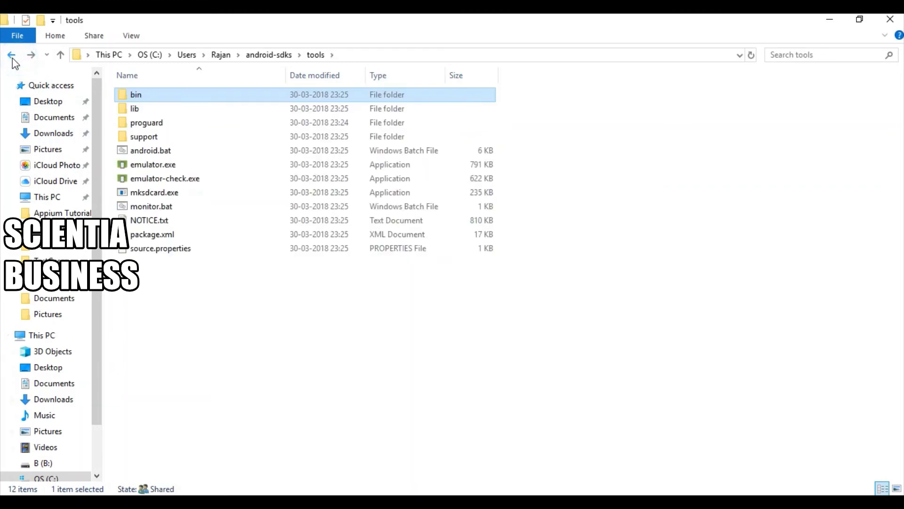
left_click(12, 56)
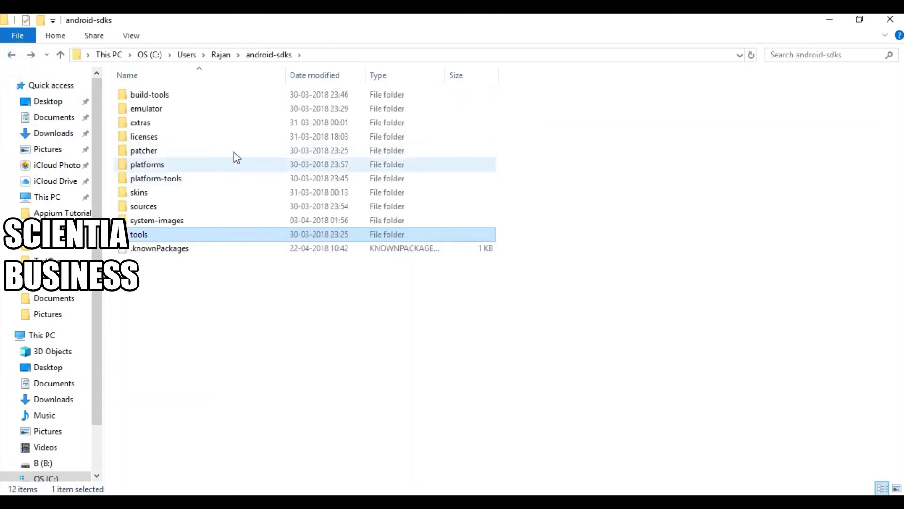
double_click(148, 183)
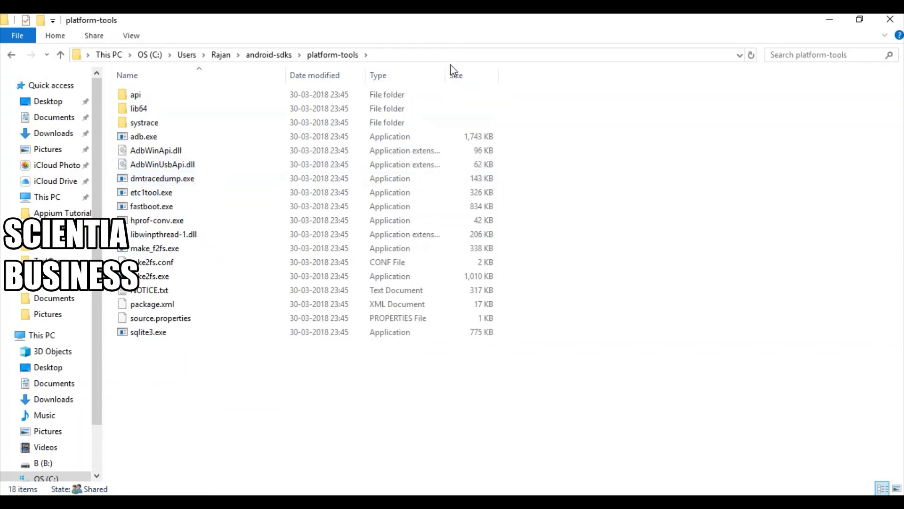
left_click(420, 56)
key("ctrl+c")
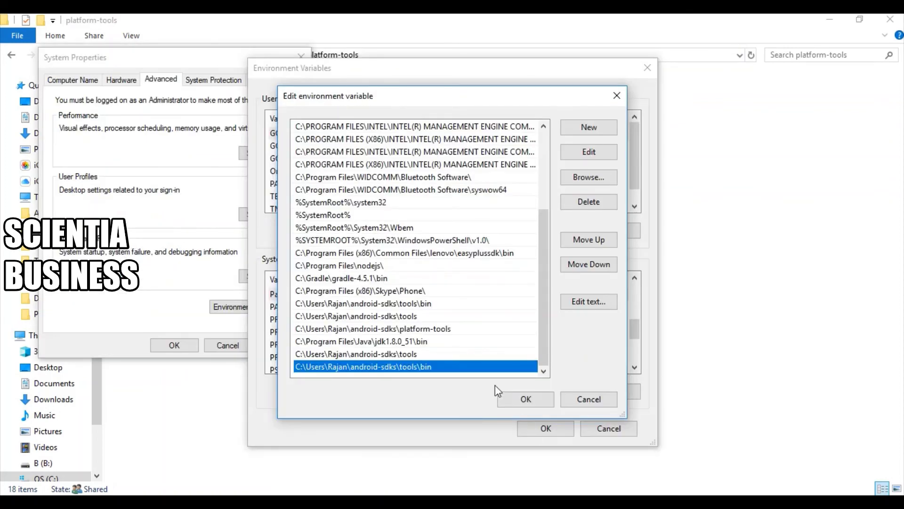
left_click(589, 132)
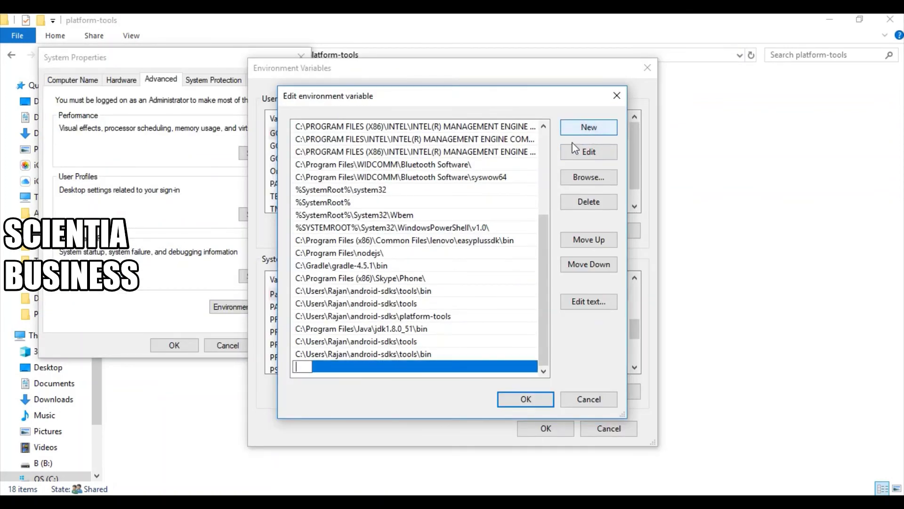
key("ctrl+v")
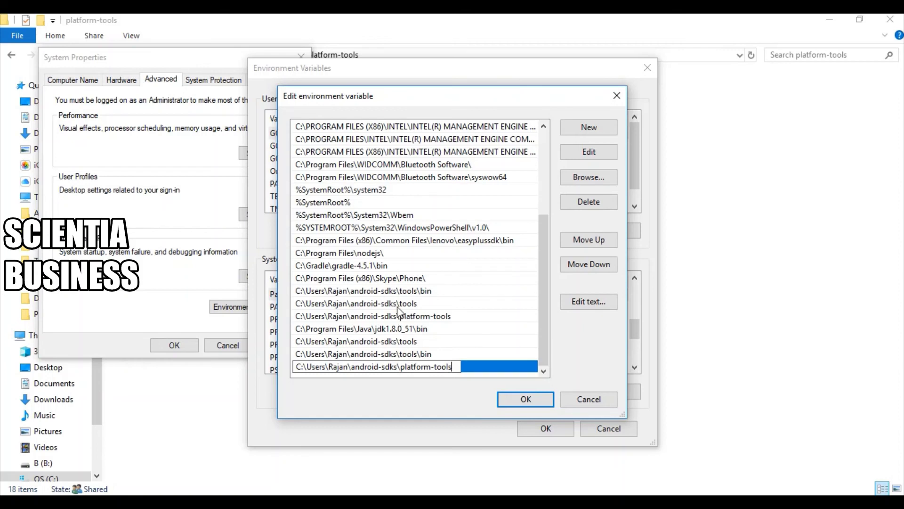
- Delete the duplicate android-sdks entries for tools, tools\bin and platform-tools at the end of the Path list
left_click(392, 291)
left_click(393, 305)
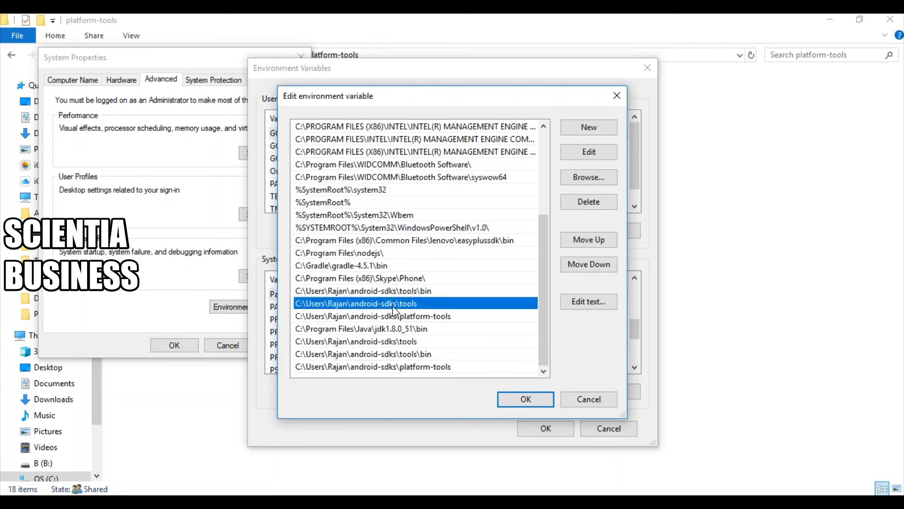
left_click(397, 318)
left_click(399, 342)
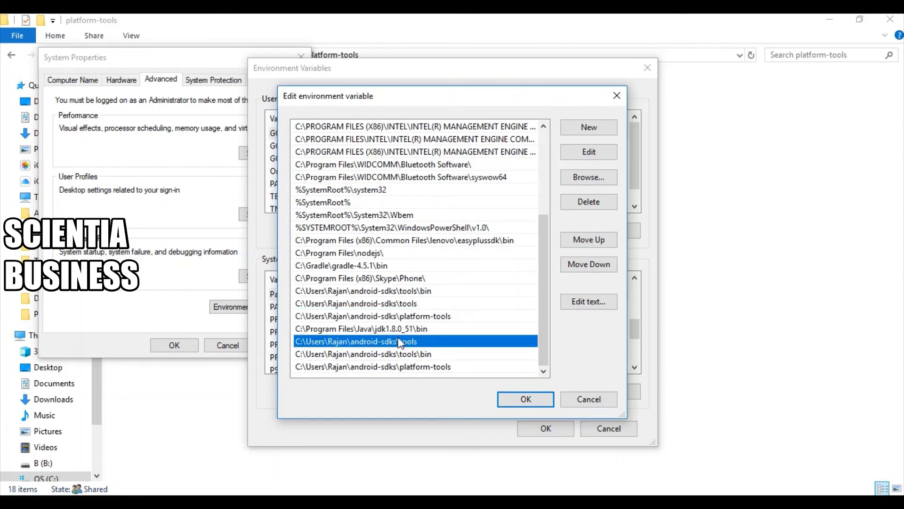
left_click(586, 203)
left_click(442, 353)
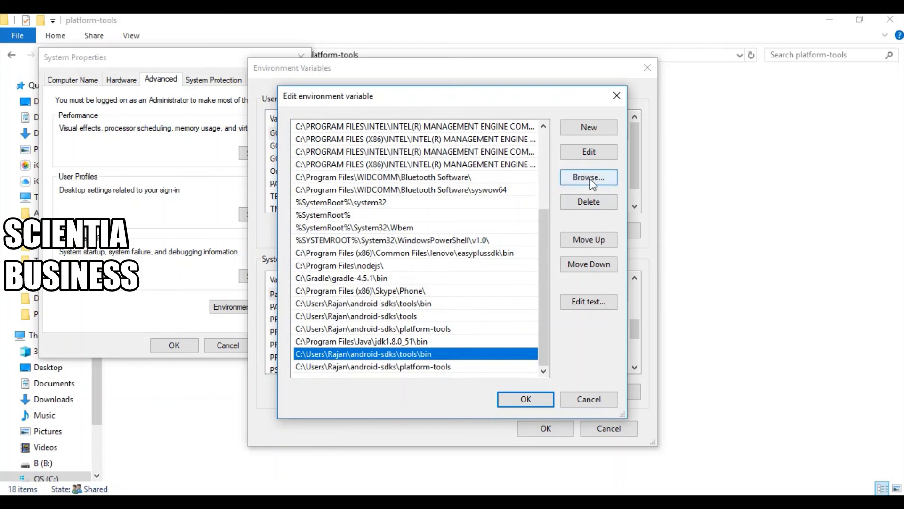
left_click(590, 199)
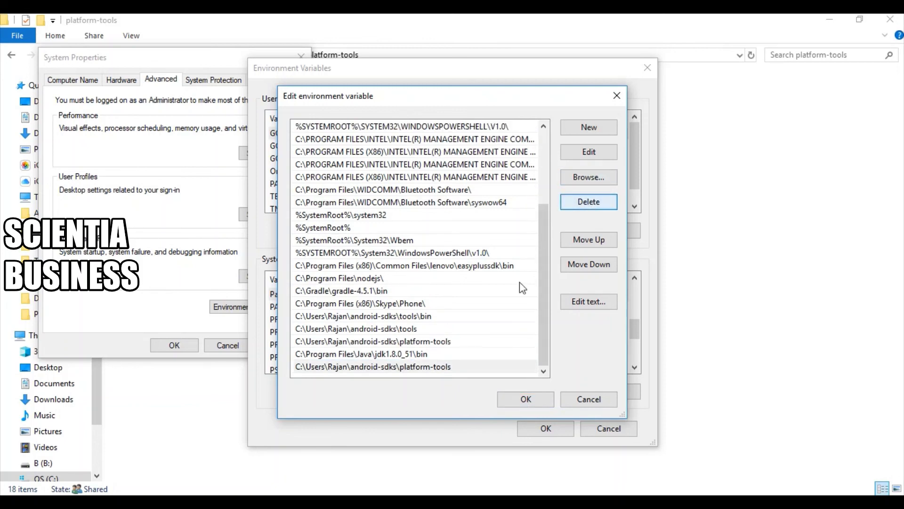
left_click(446, 369)
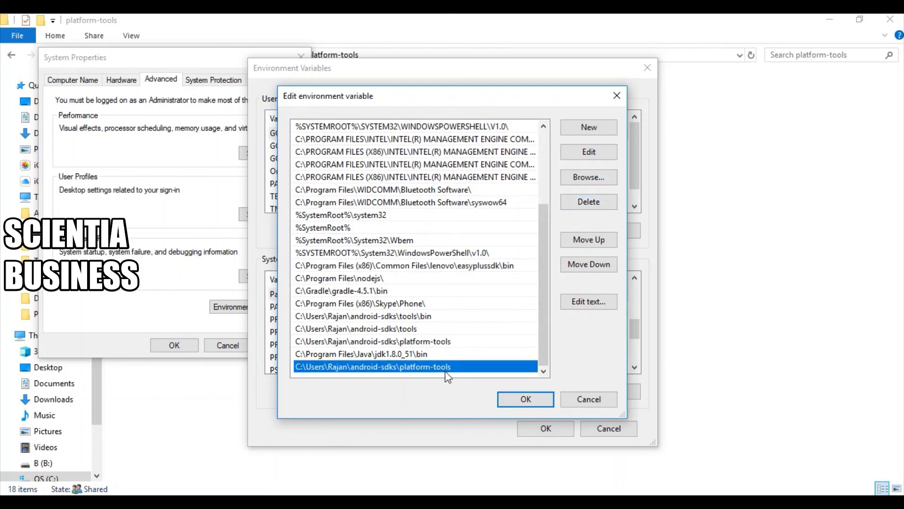
left_click(586, 201)
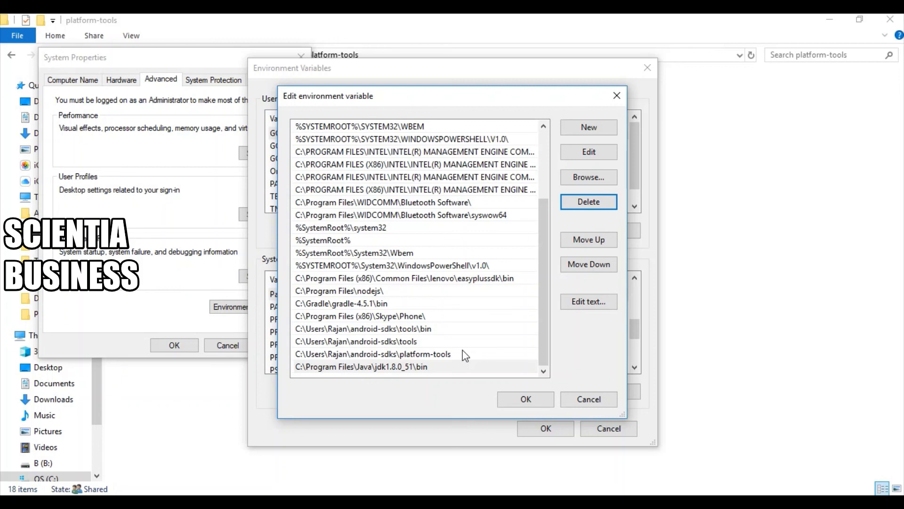
- Cancel out of the Path editor, Environment Variables and System Properties, and switch to the MyApplication project in Android Studio
left_click(579, 406)
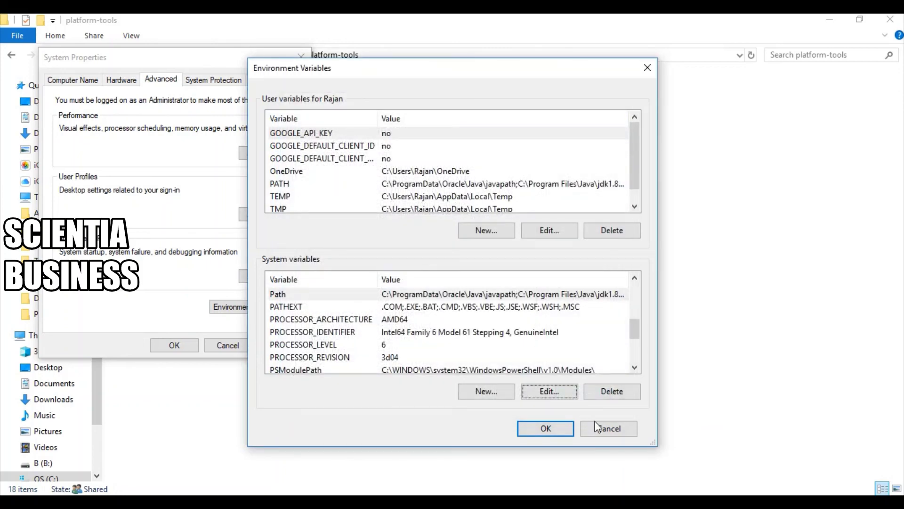
left_click(599, 426)
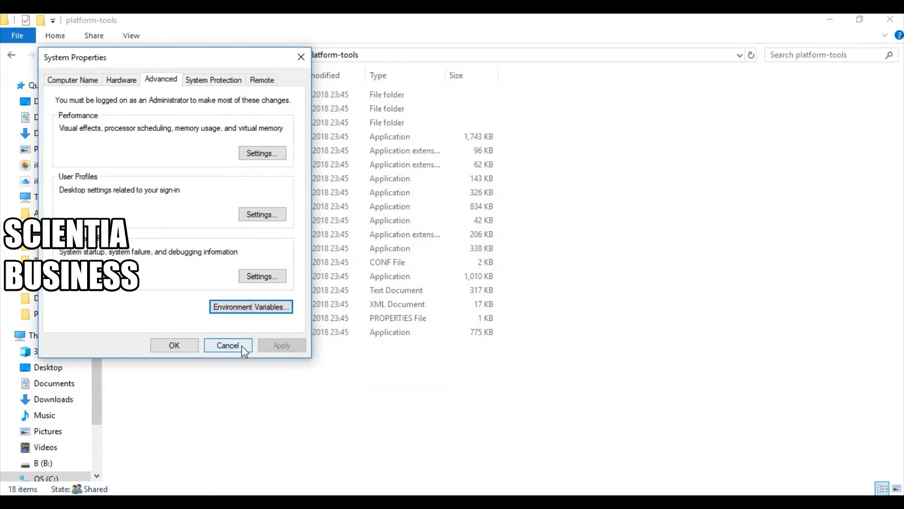
left_click(228, 345)
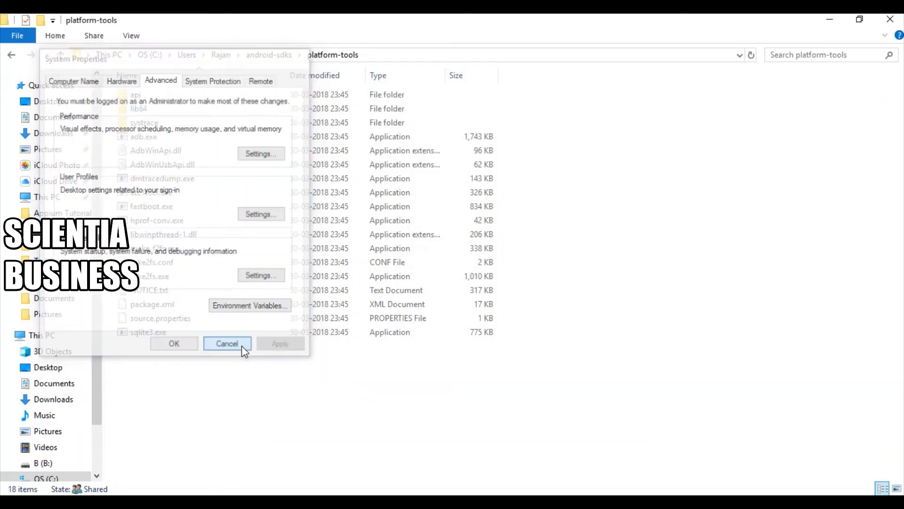
left_click(306, 431)
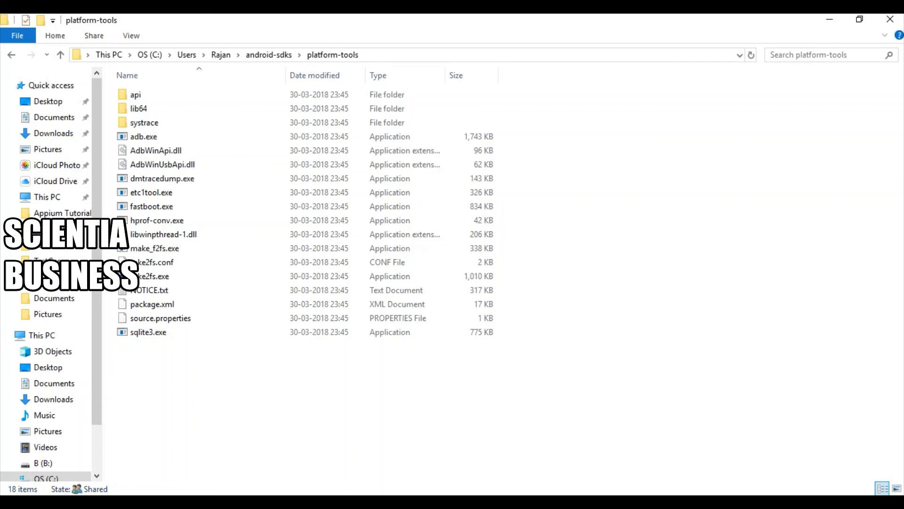
key("alt+Tab")
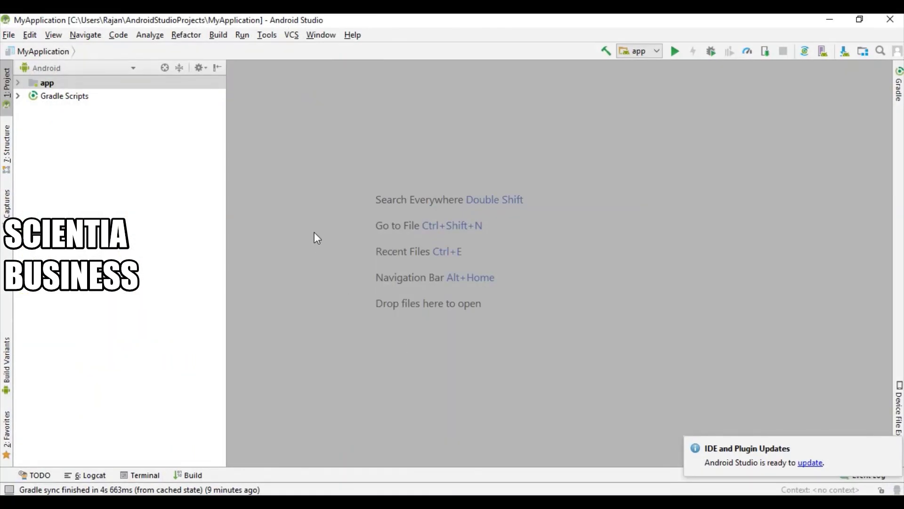